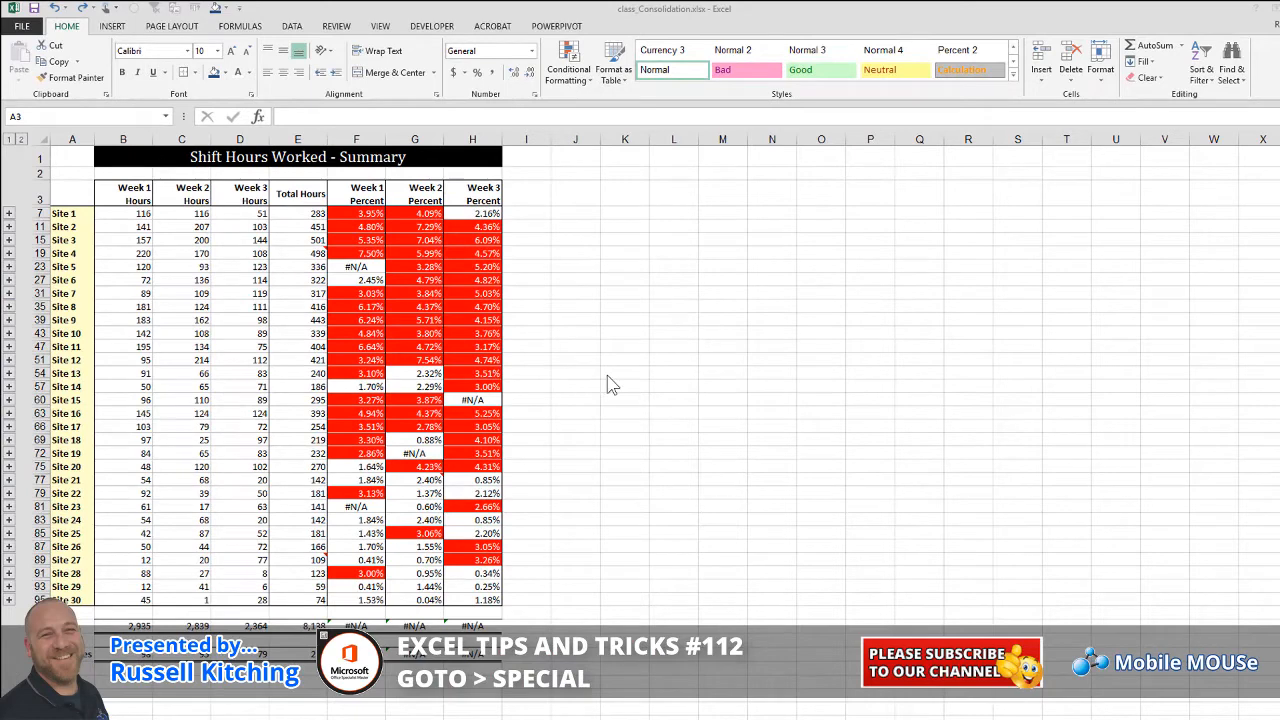
Starting from A3, select all constant cells, such as site names and weekly hours, with Go To Special Constants
click(86, 190)
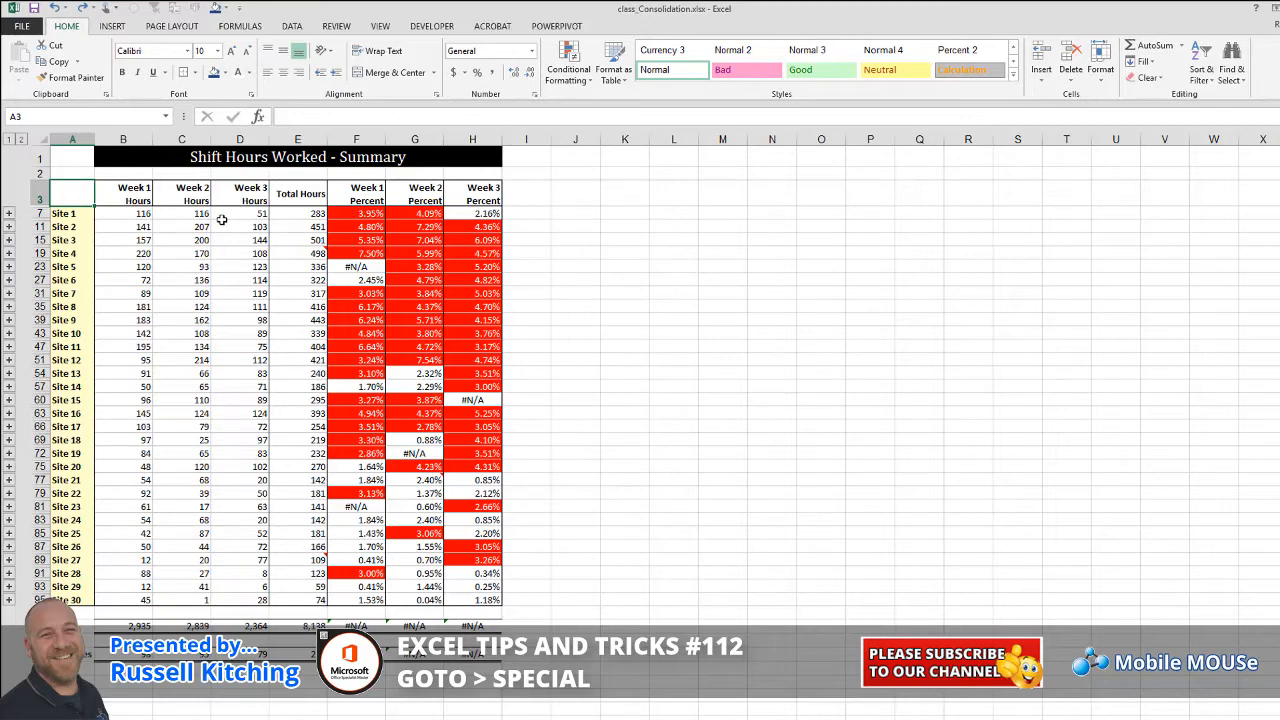
click(69, 25)
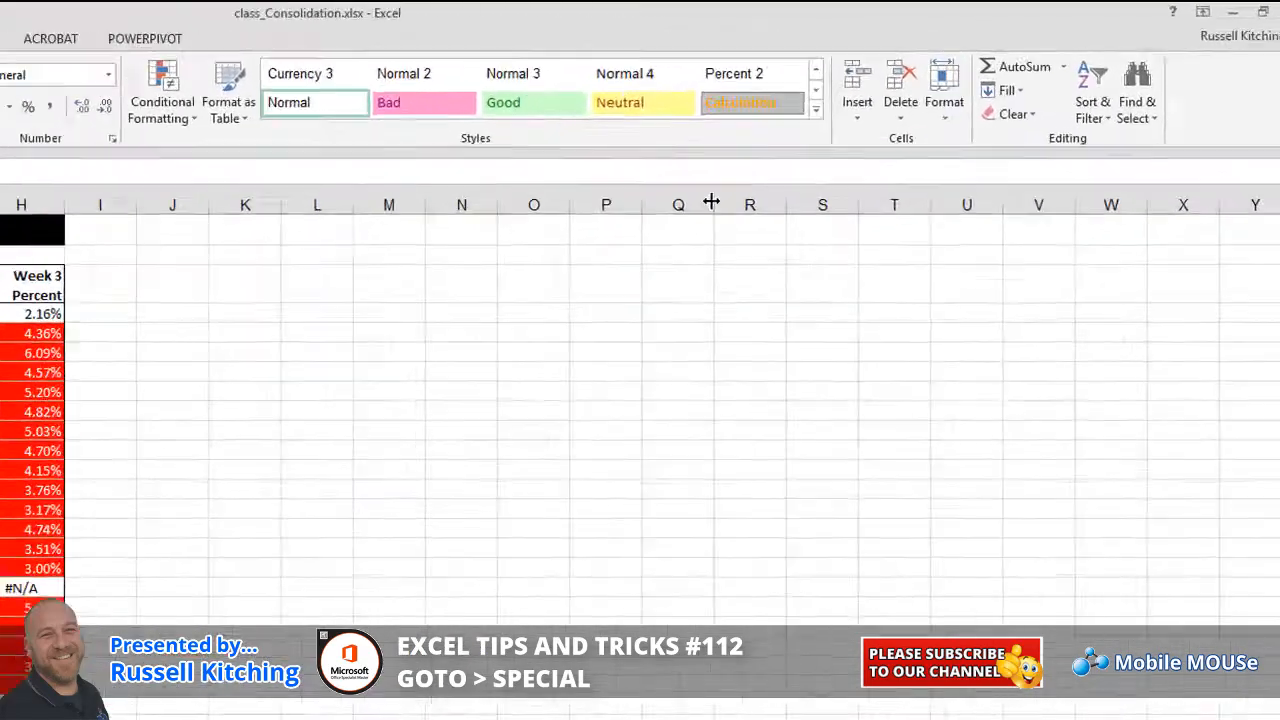
click(1150, 112)
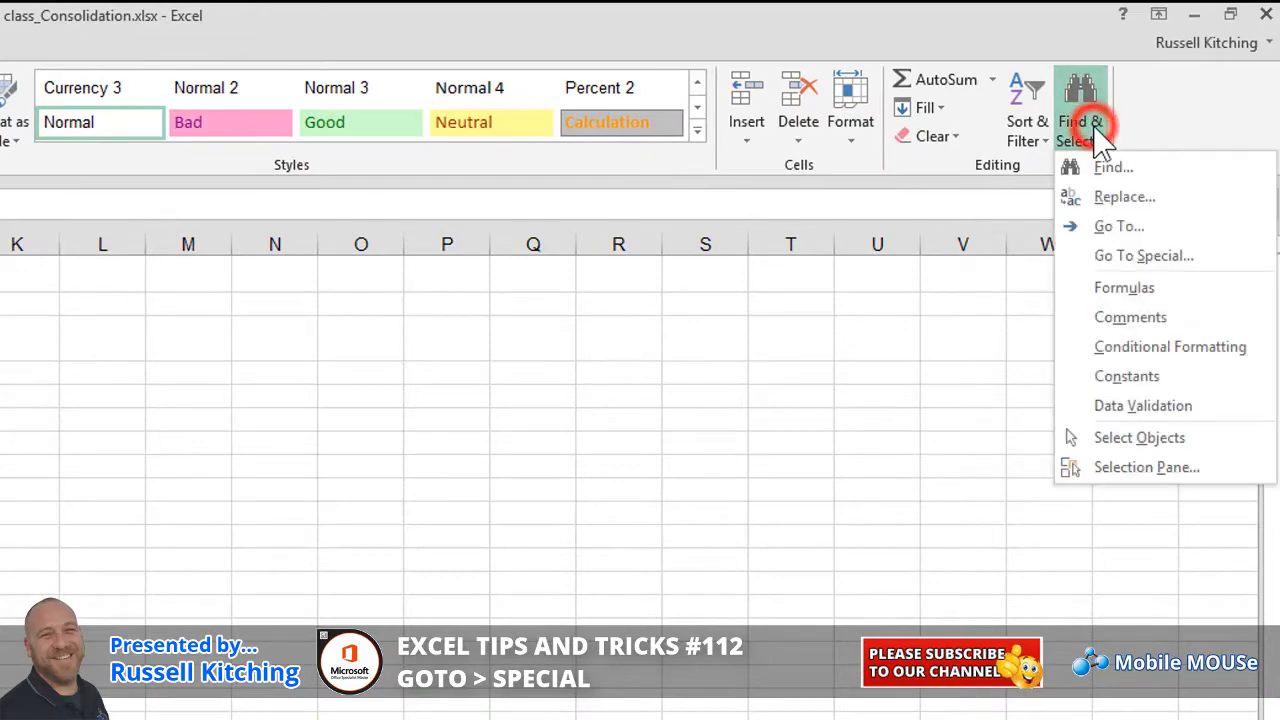
click(1125, 256)
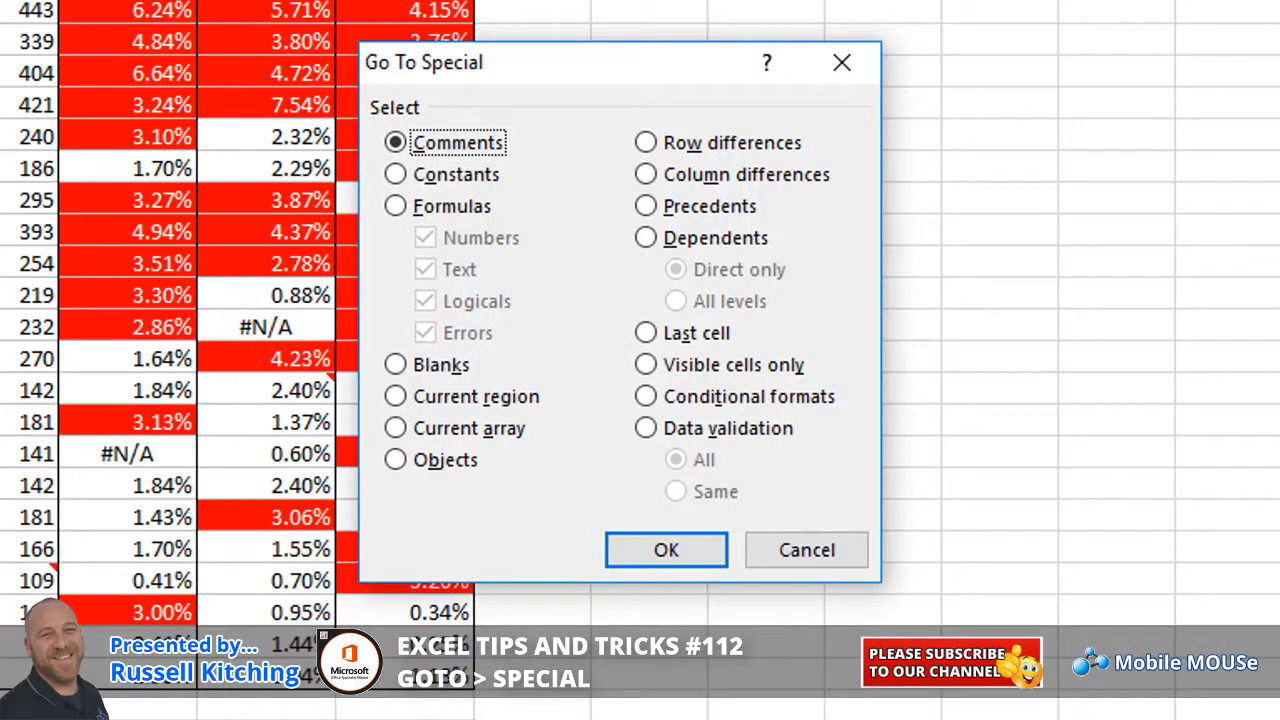
click(455, 174)
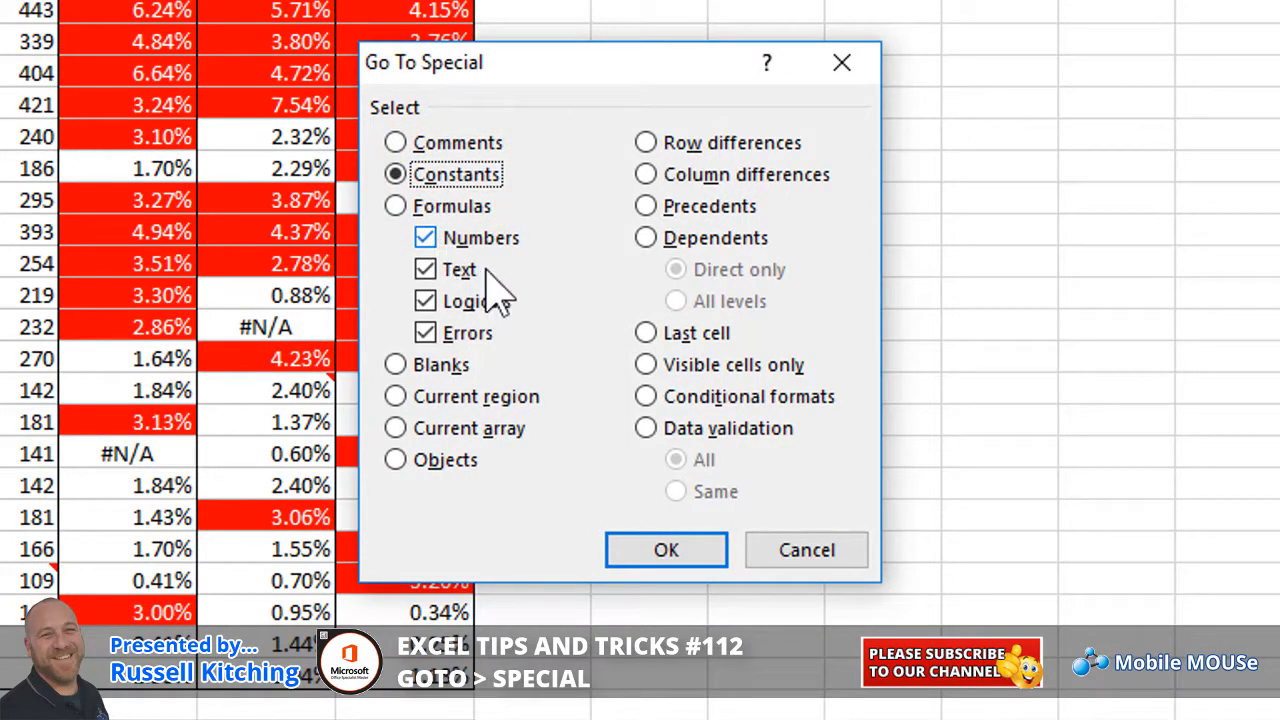
click(664, 549)
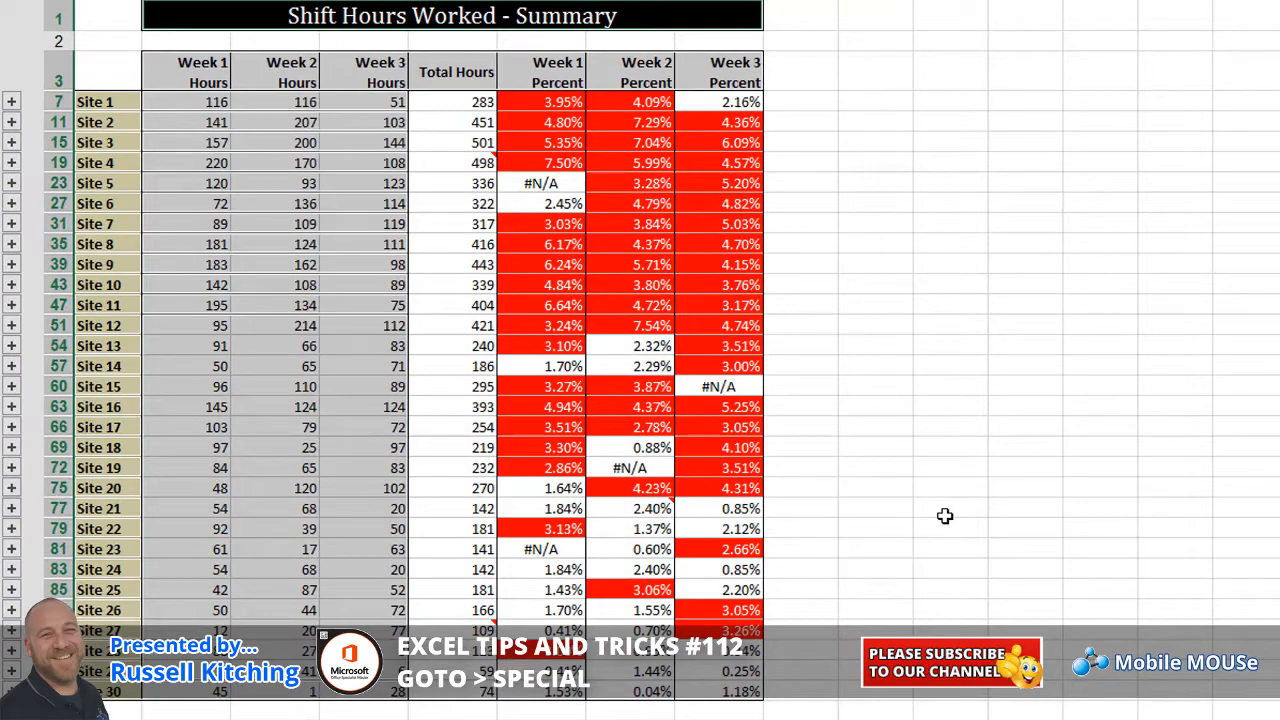
click(300, 245)
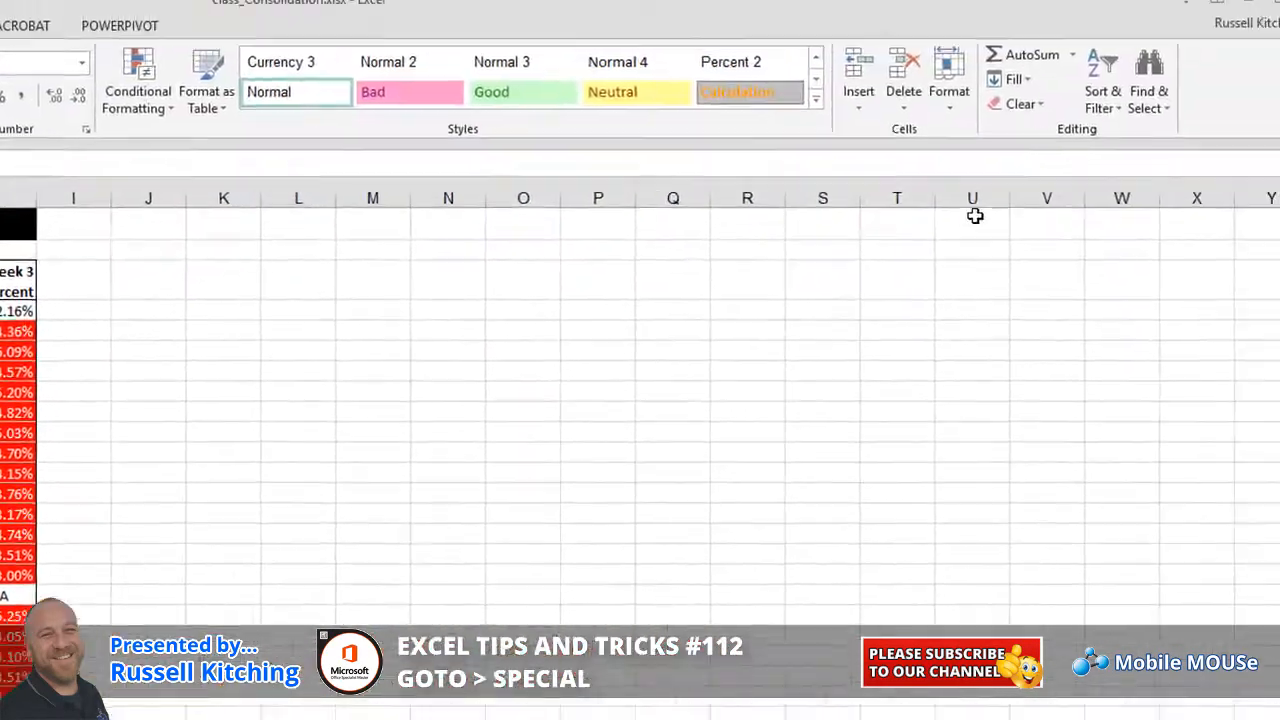
Select only text constants like the site names, with Numbers, Logicals and Errors unticked
click(1150, 104)
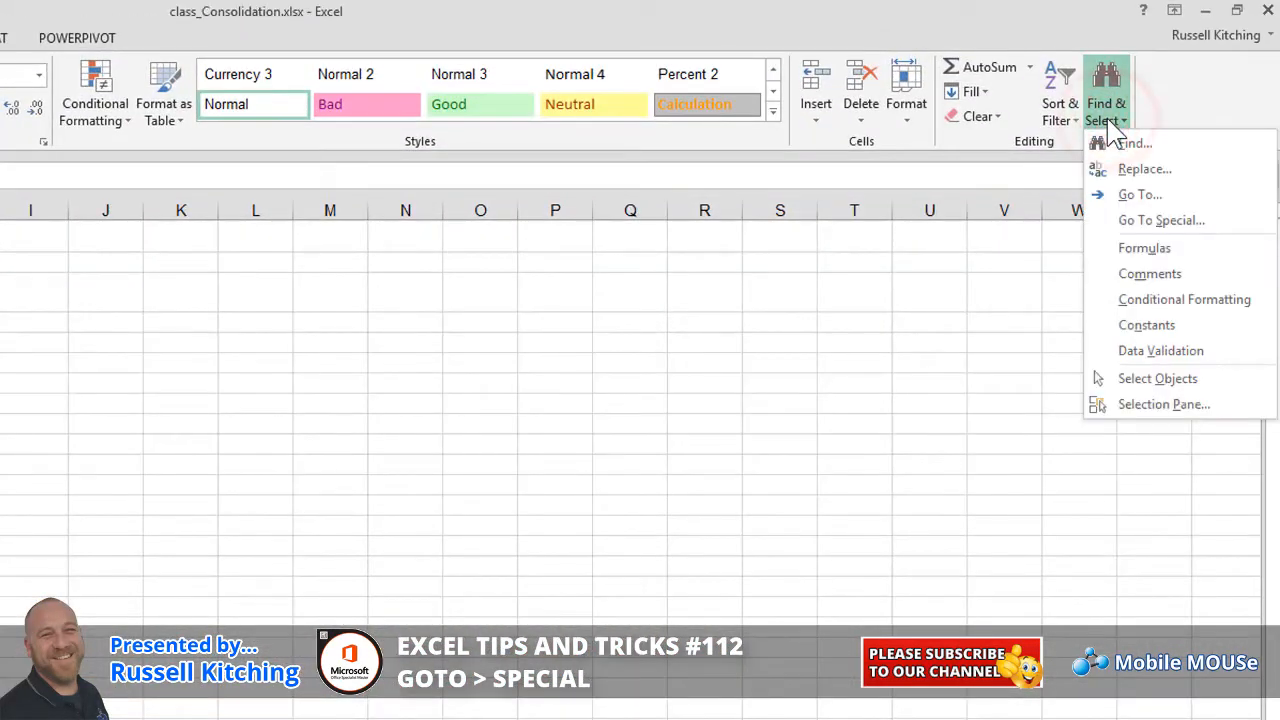
click(1135, 220)
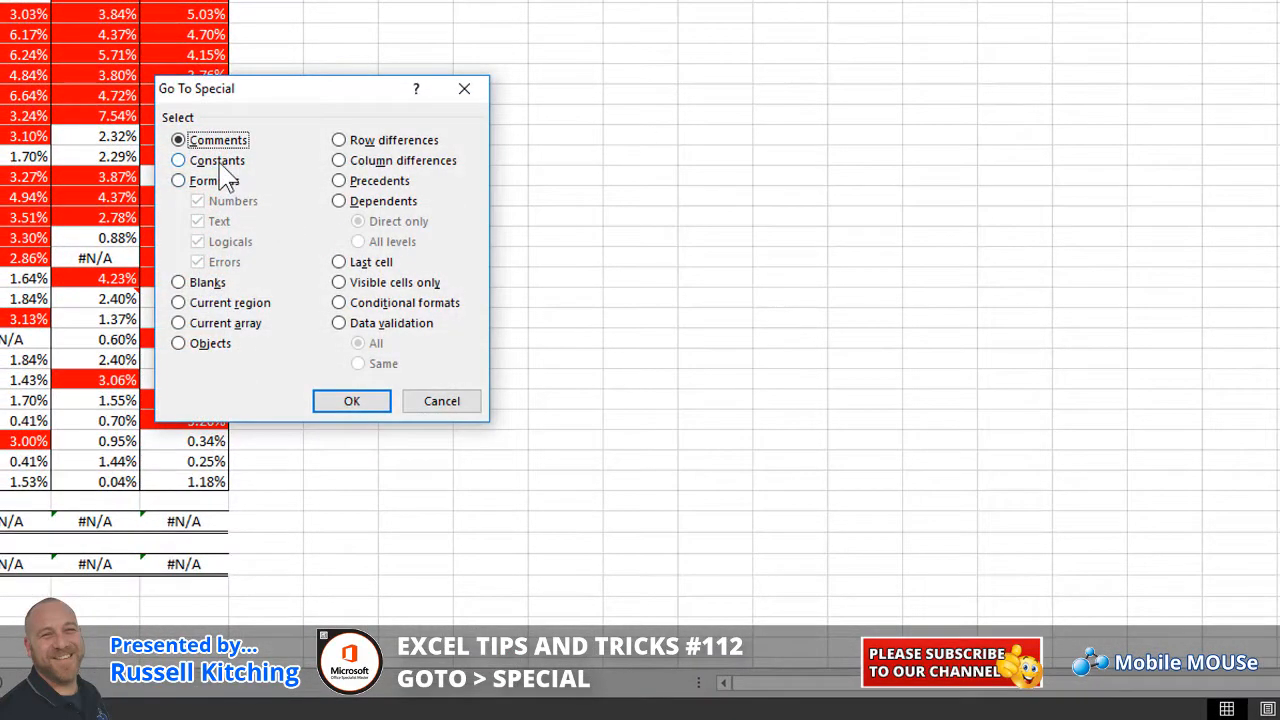
click(213, 161)
click(205, 202)
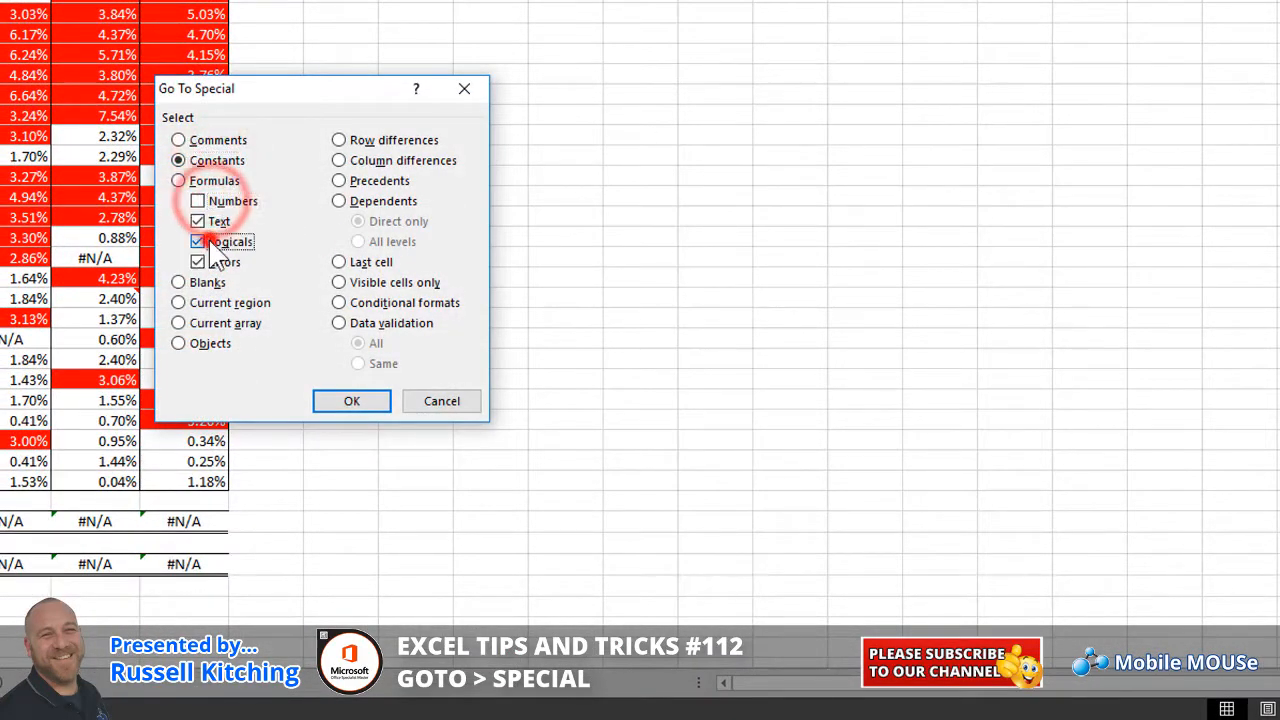
click(211, 243)
click(205, 262)
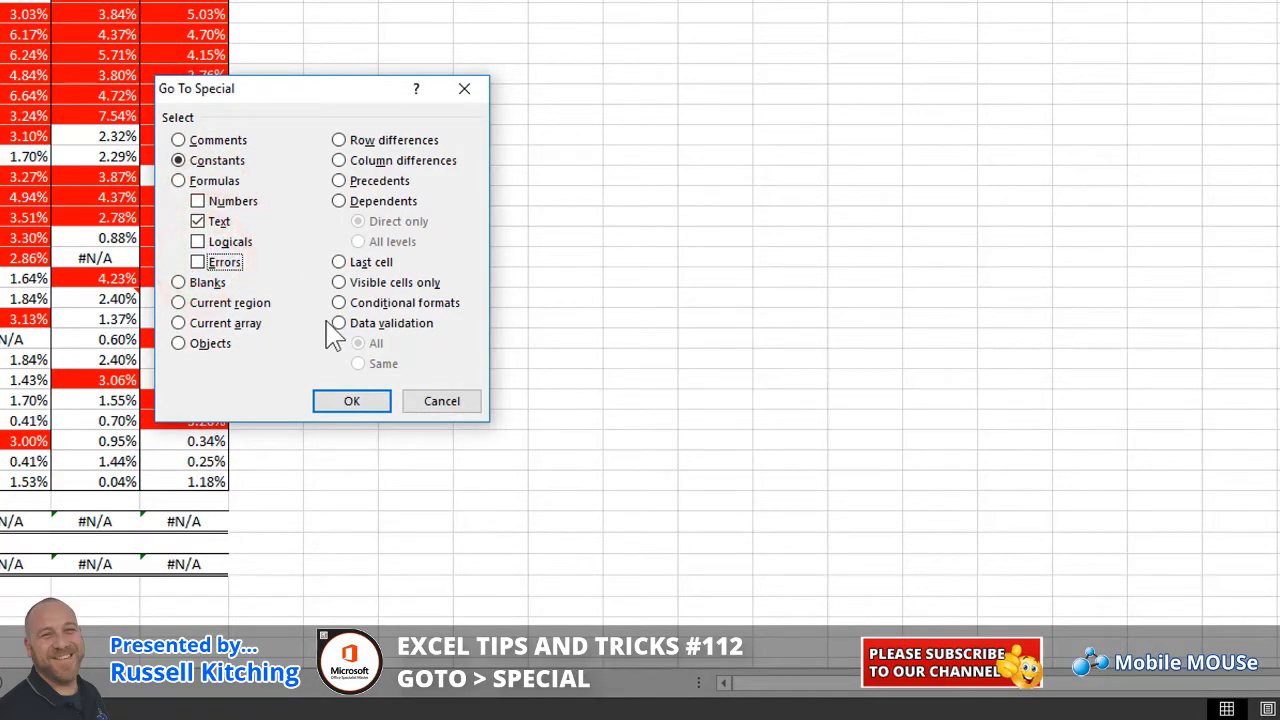
click(352, 403)
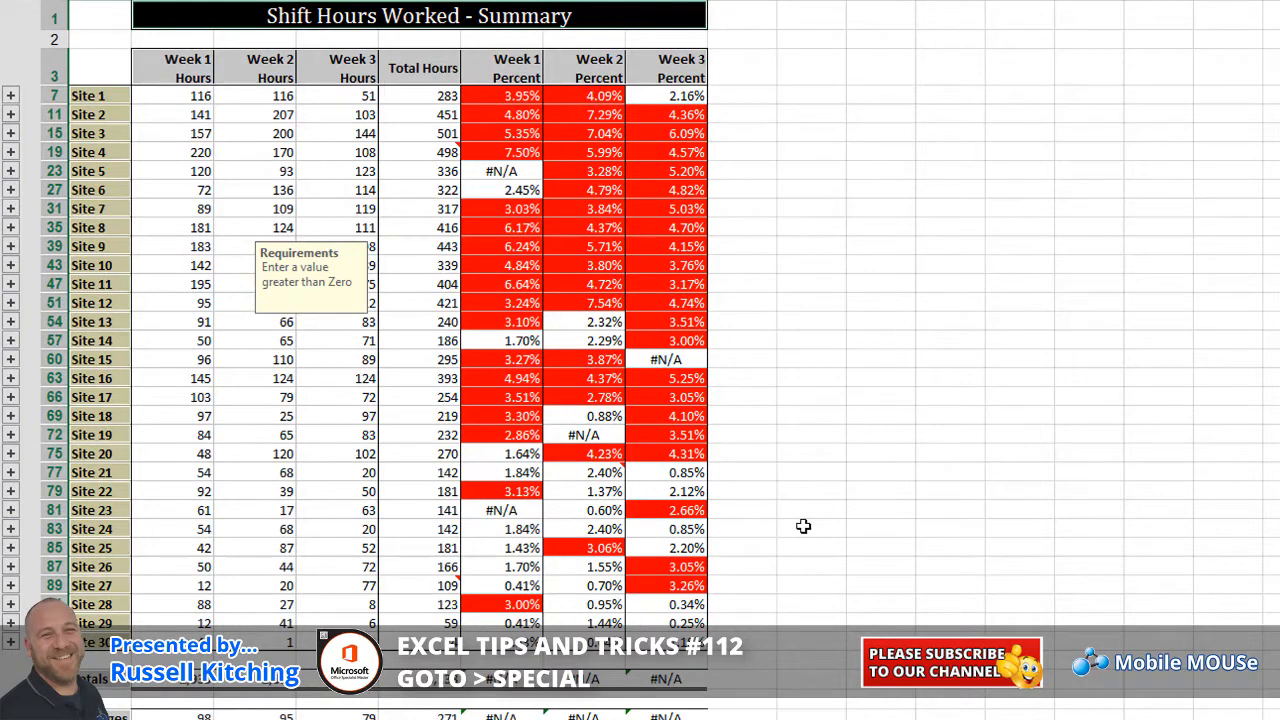
Select all formula cells, including Total Hours and Percent columns, via F5 Special Formulas
click(280, 154)
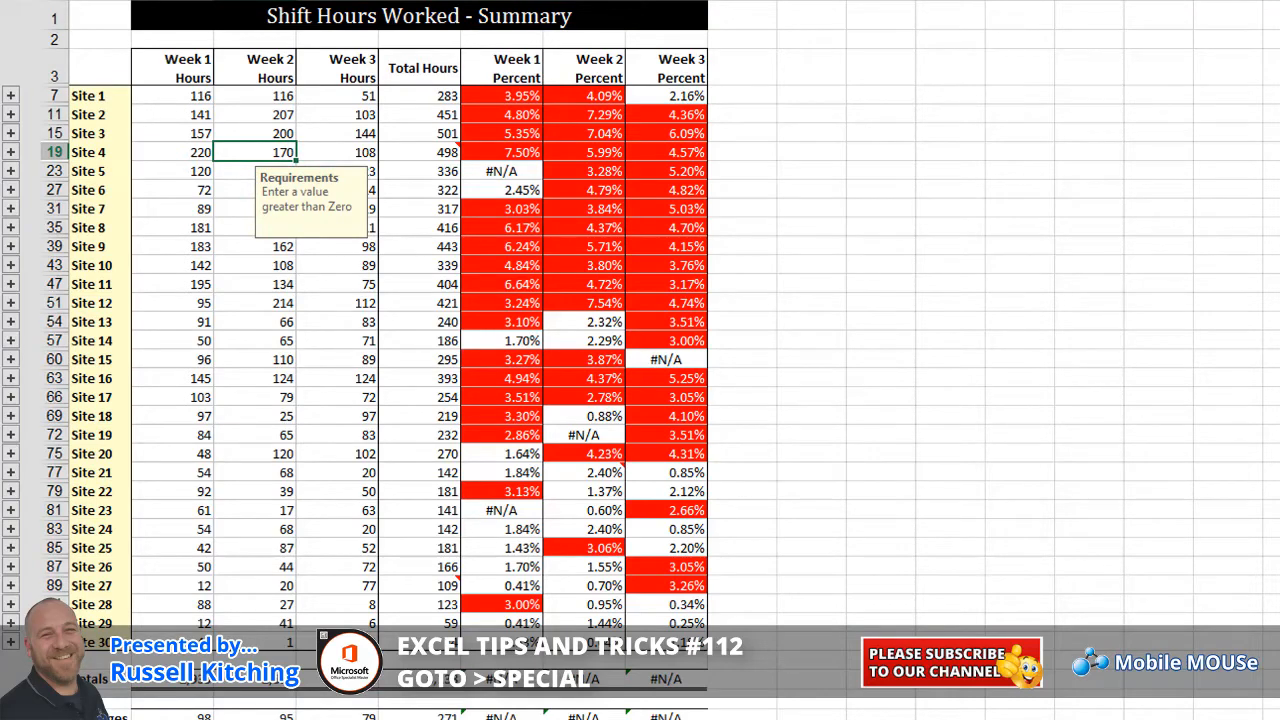
key(F5)
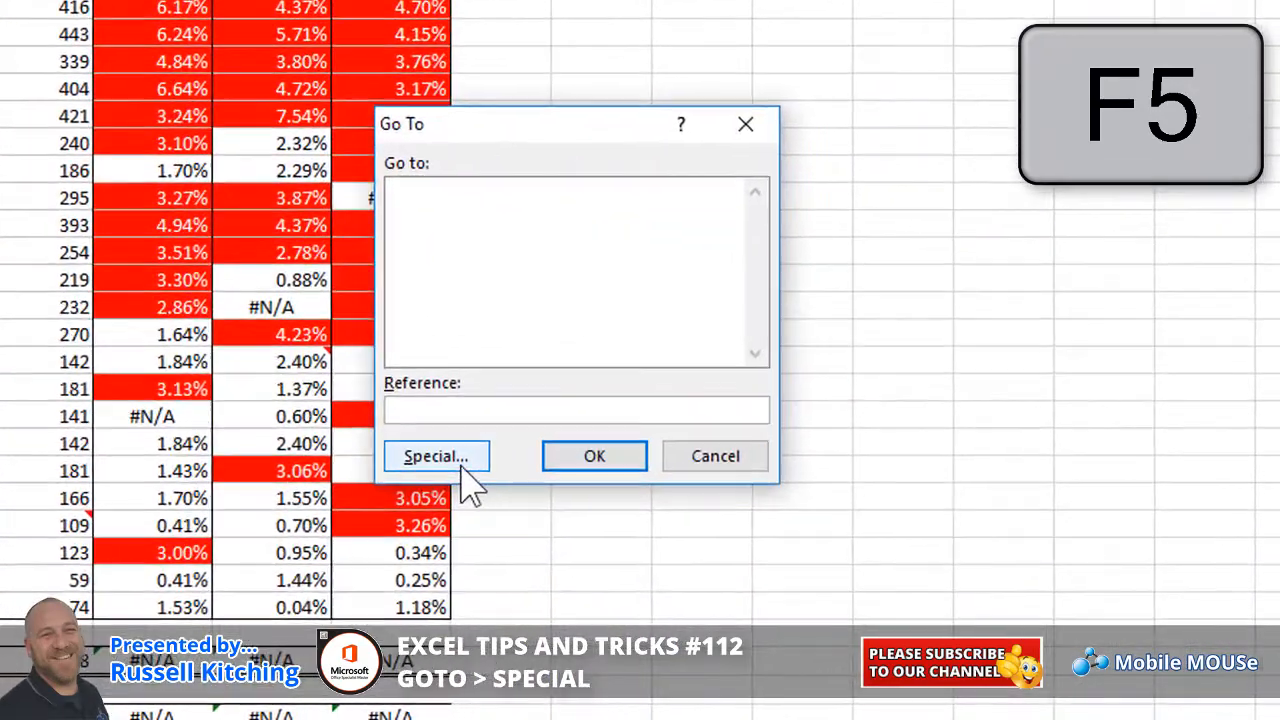
click(604, 498)
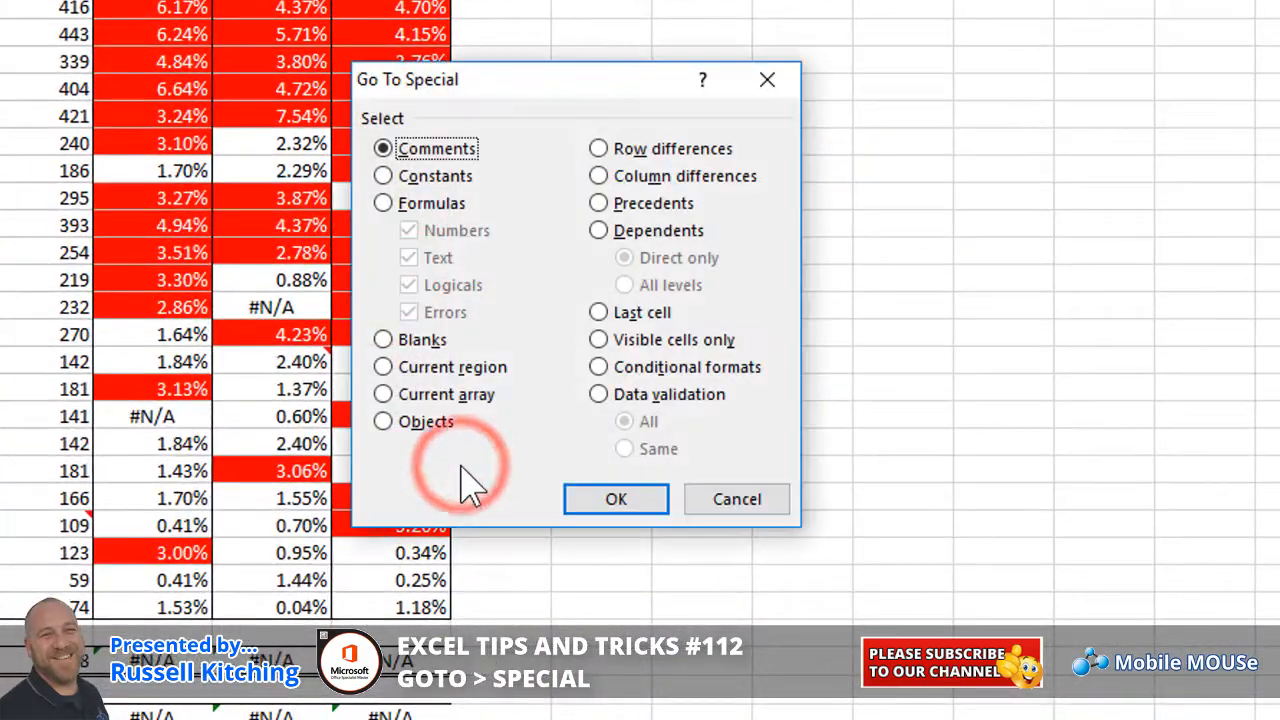
click(428, 204)
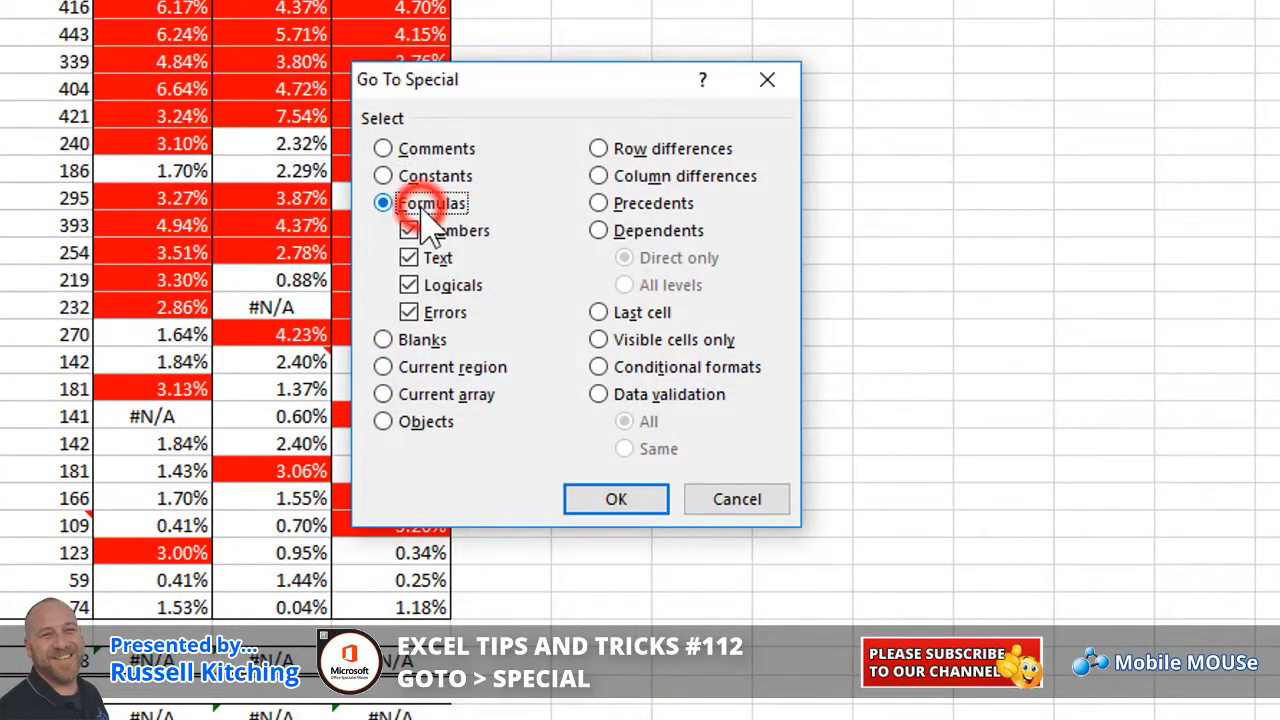
click(612, 500)
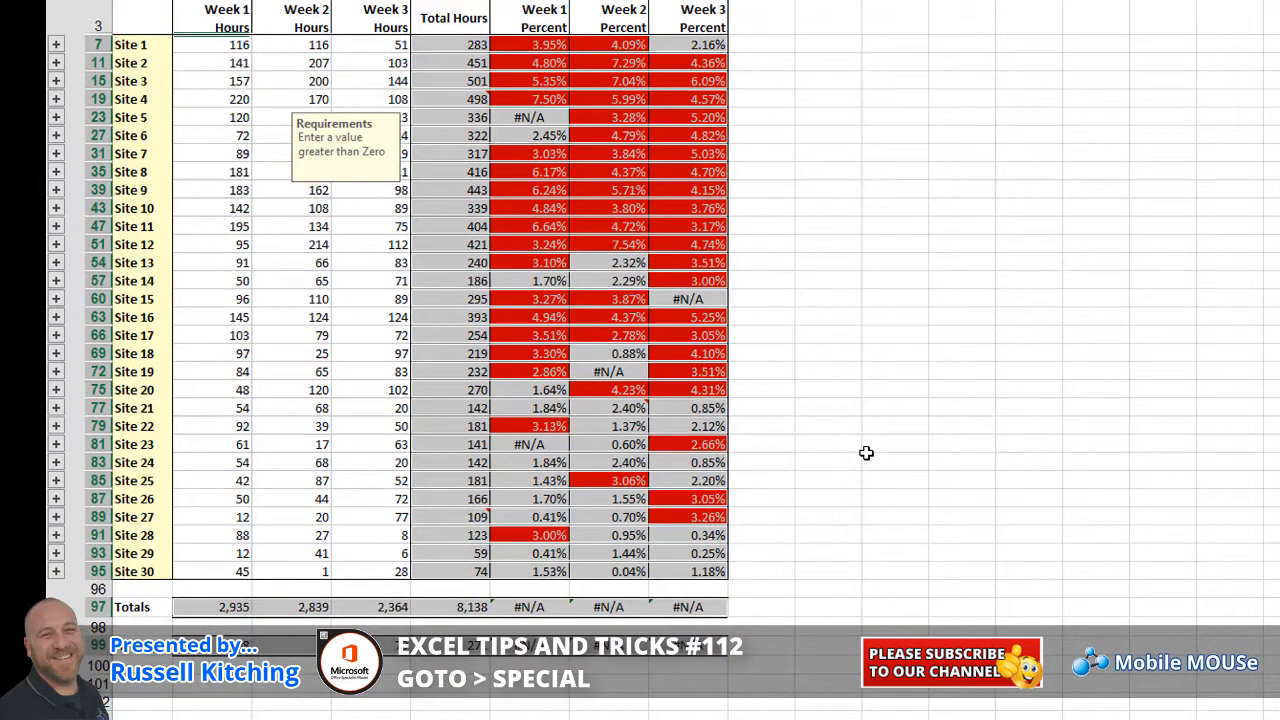
click(455, 190)
key(F5)
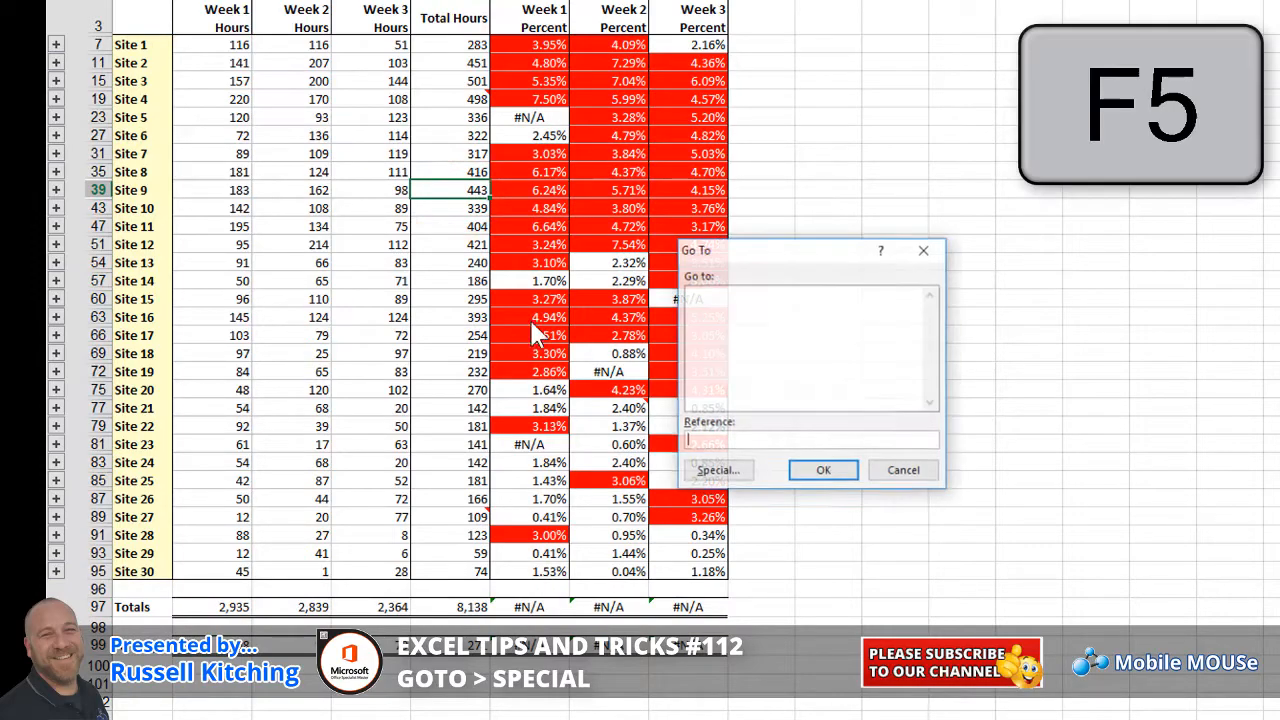
click(721, 466)
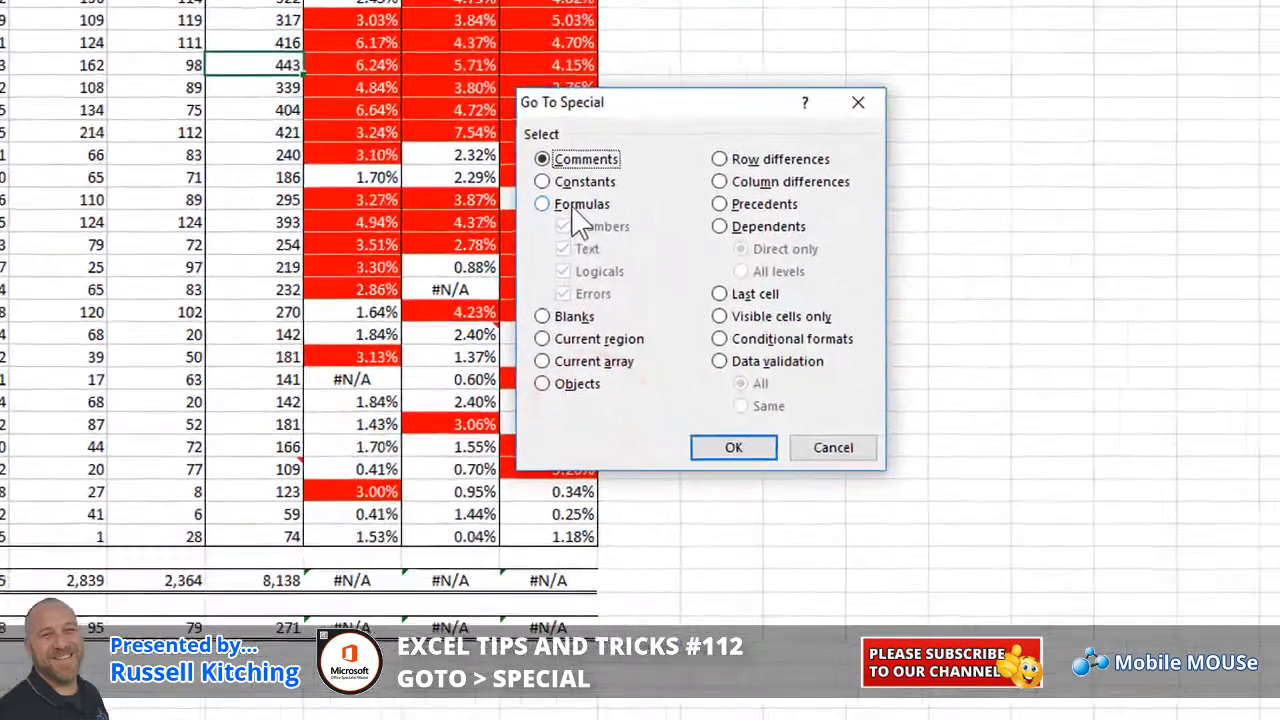
click(677, 300)
click(695, 318)
click(513, 216)
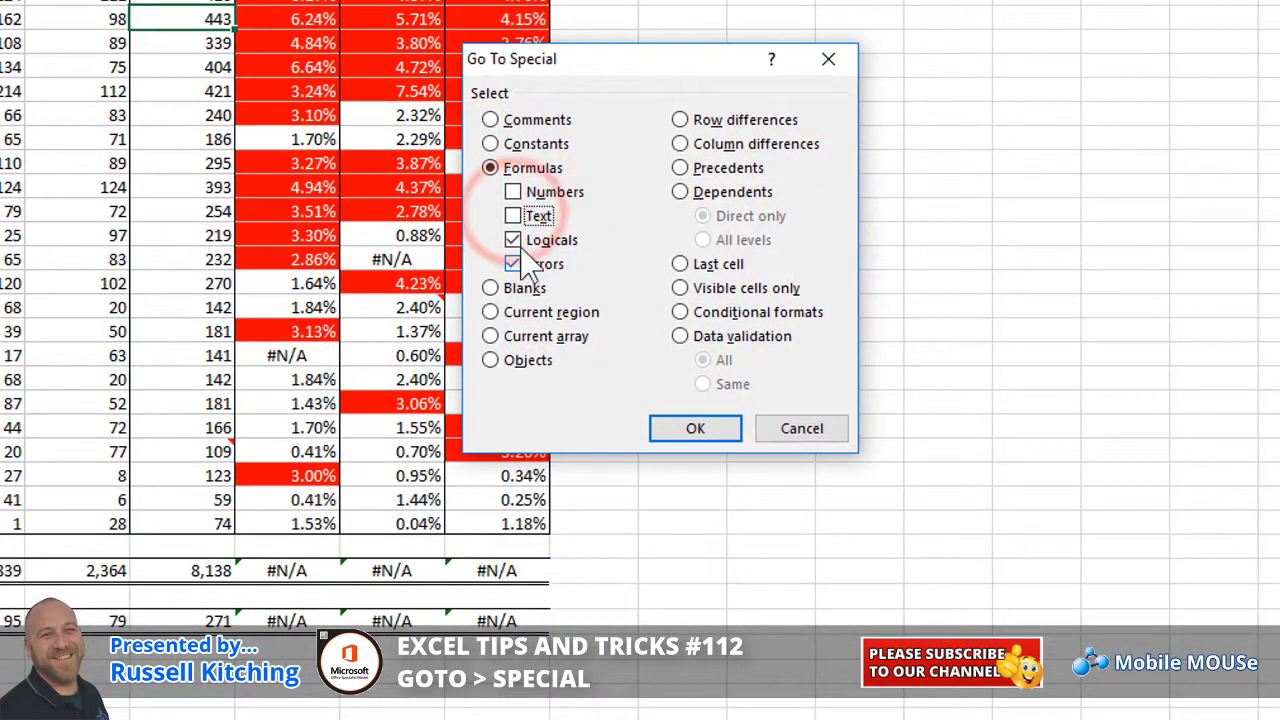
click(513, 240)
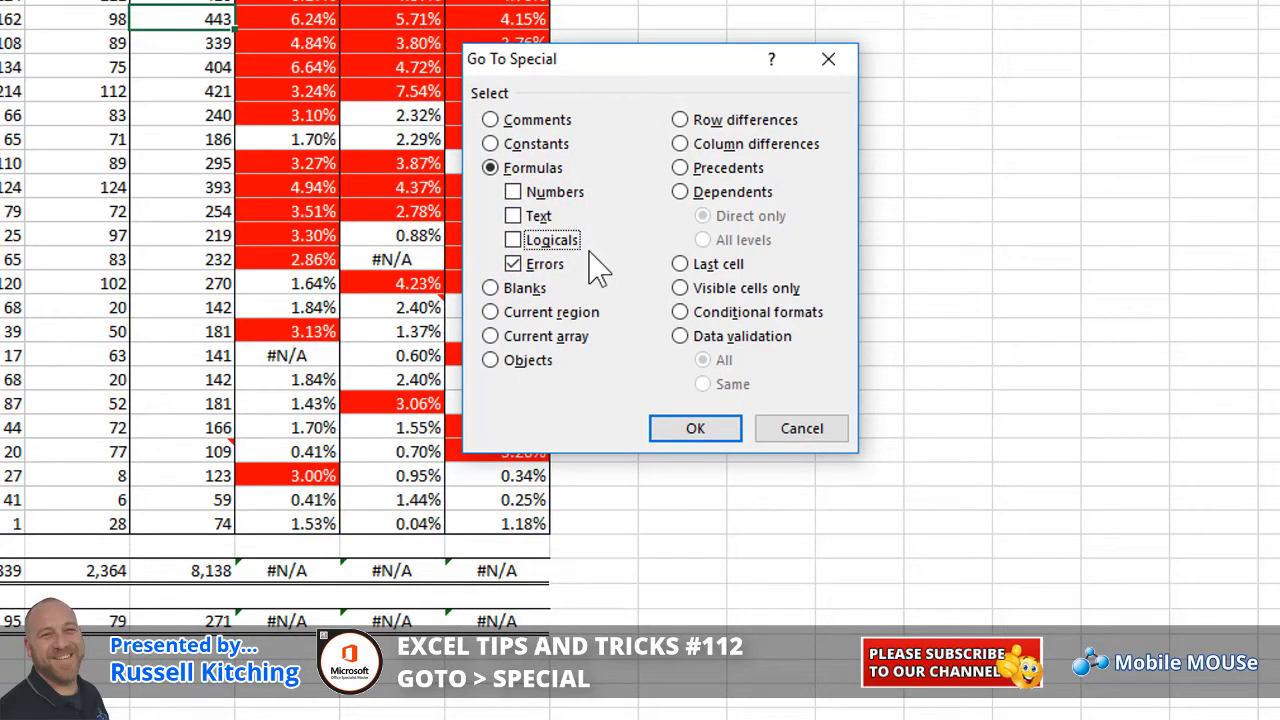
click(695, 430)
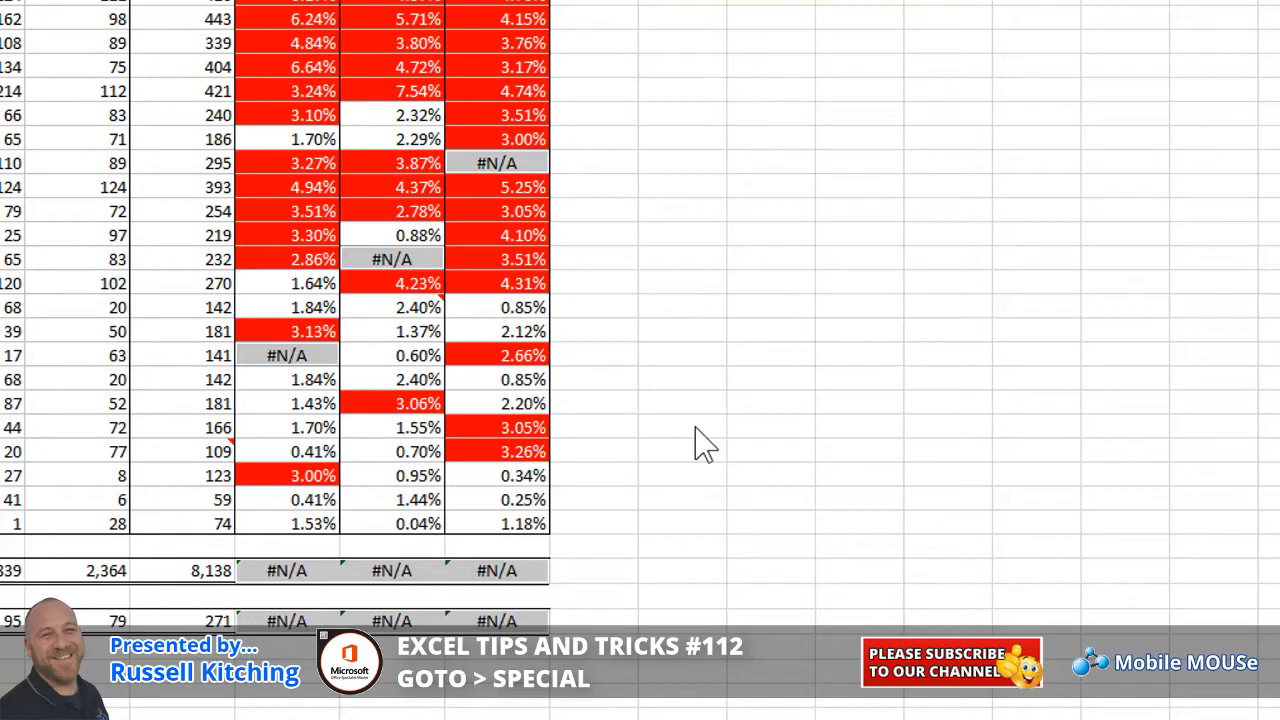
key(Return)
key(Return)
key(Return)
key(Return)
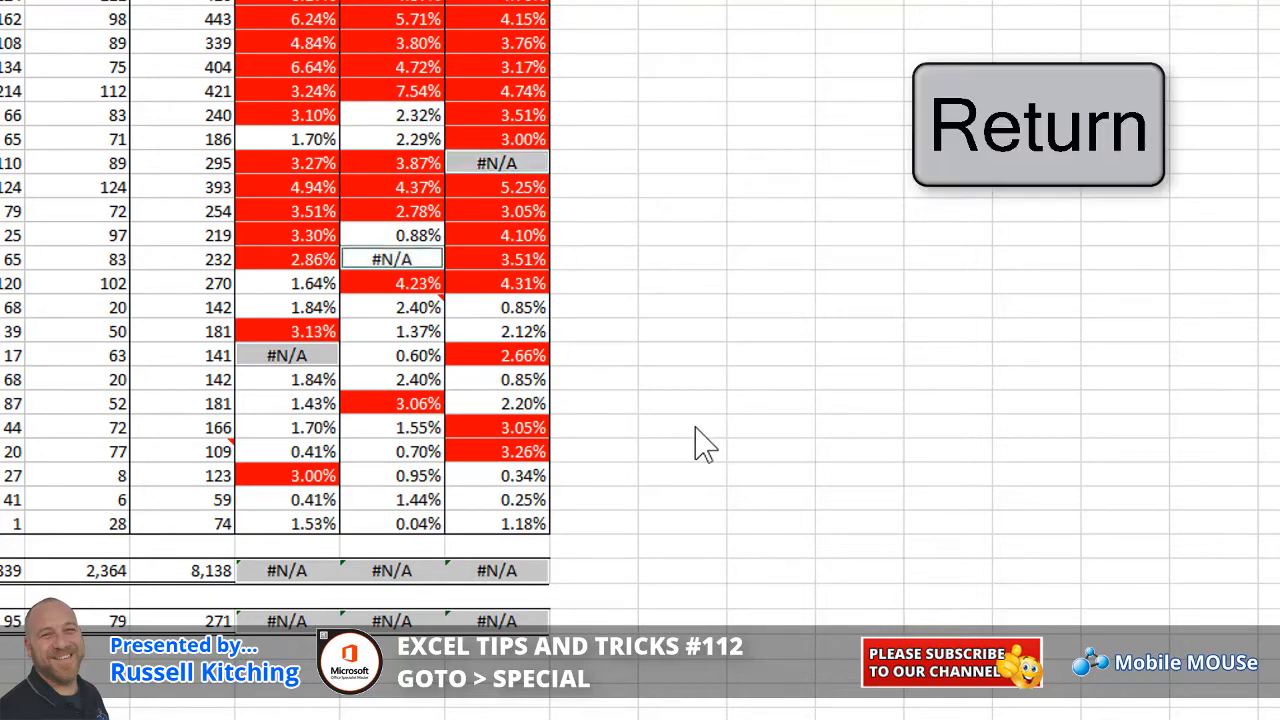
key(Return)
key(Return)
key(Return)
key(Return)
key(Return)
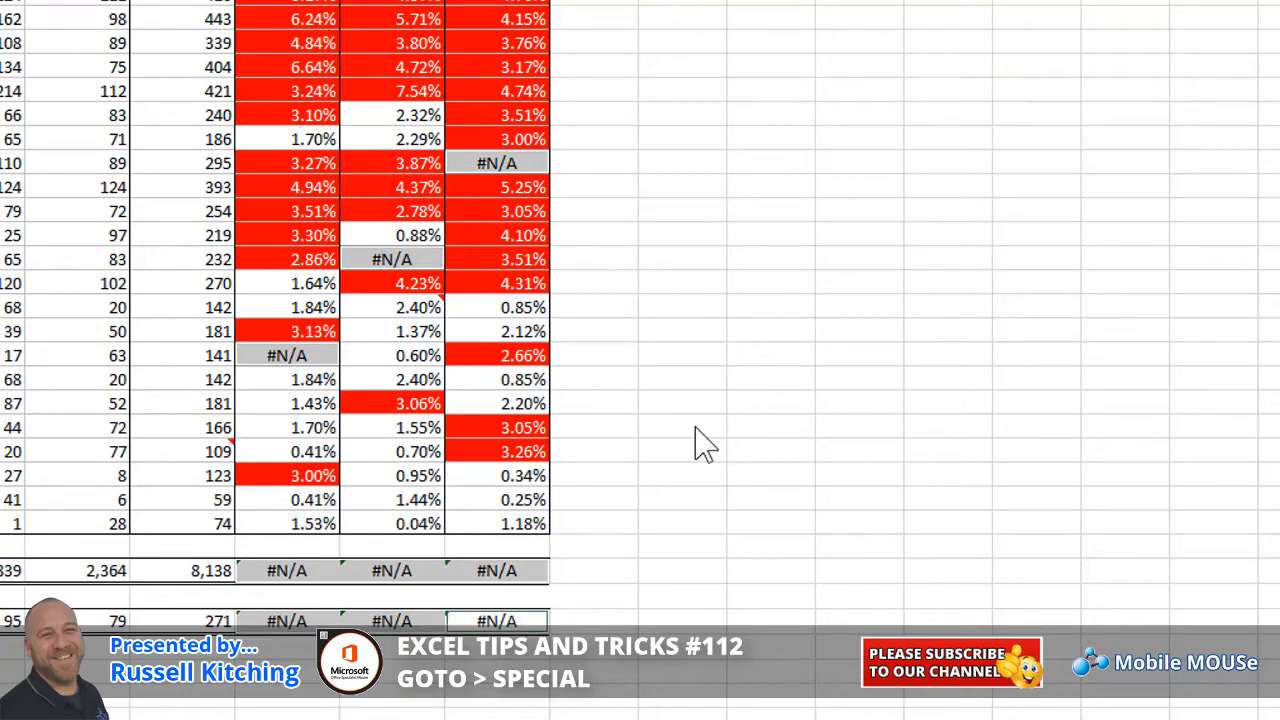
key(shift+Return)
key(shift+Return)
key(shift+Return)
key(shift+Return)
key(shift+Return)
key(shift+Return)
key(shift+Return)
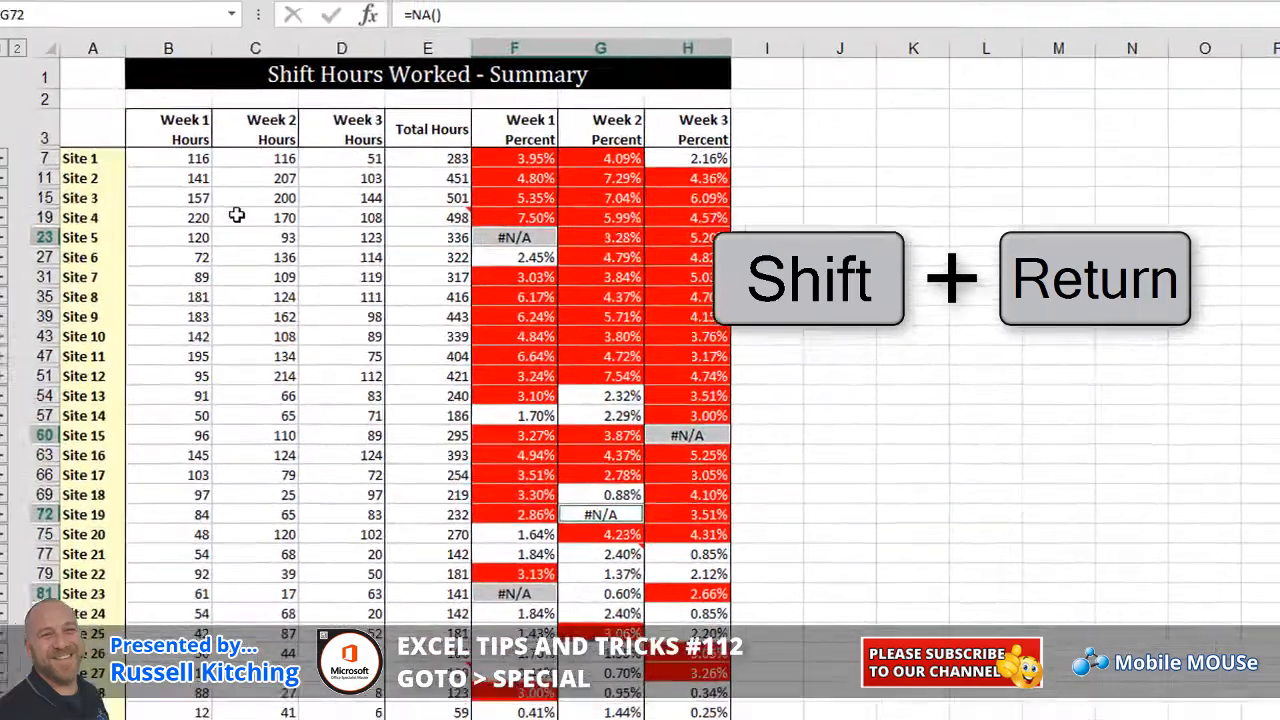
click(265, 229)
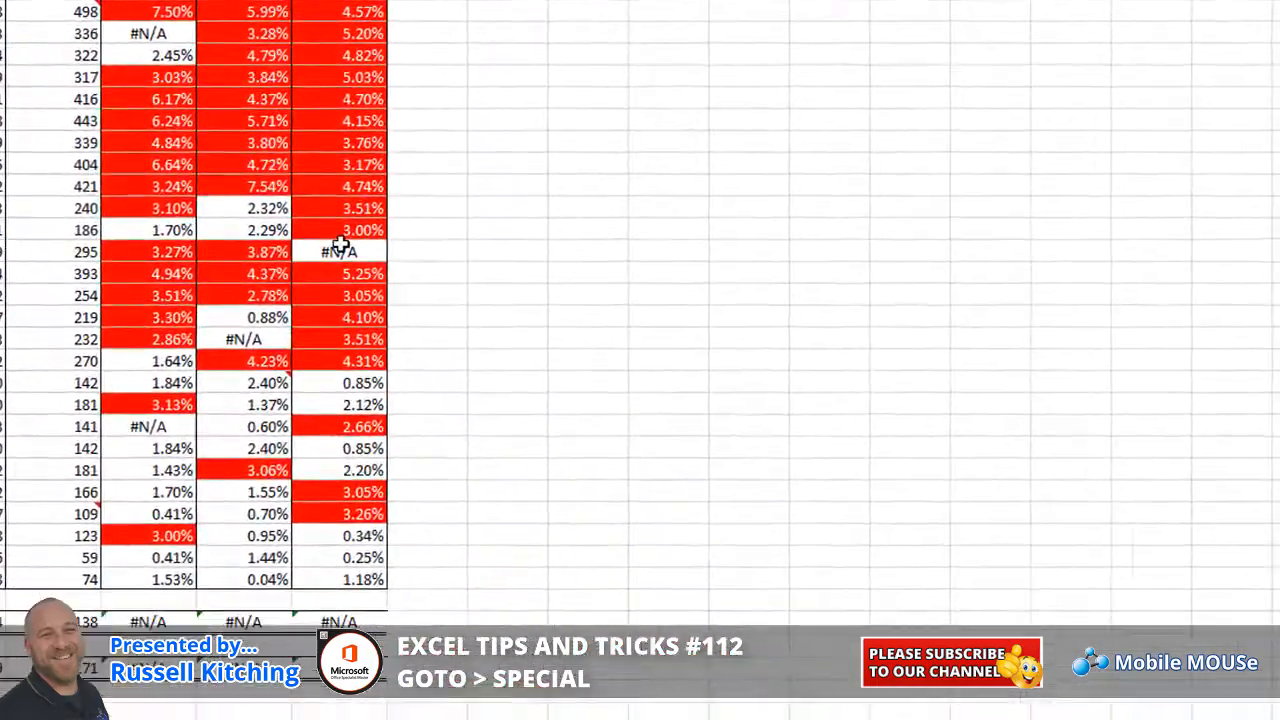
Select every cell carrying a comment using Go To Special Comments
key(F5)
click(368, 458)
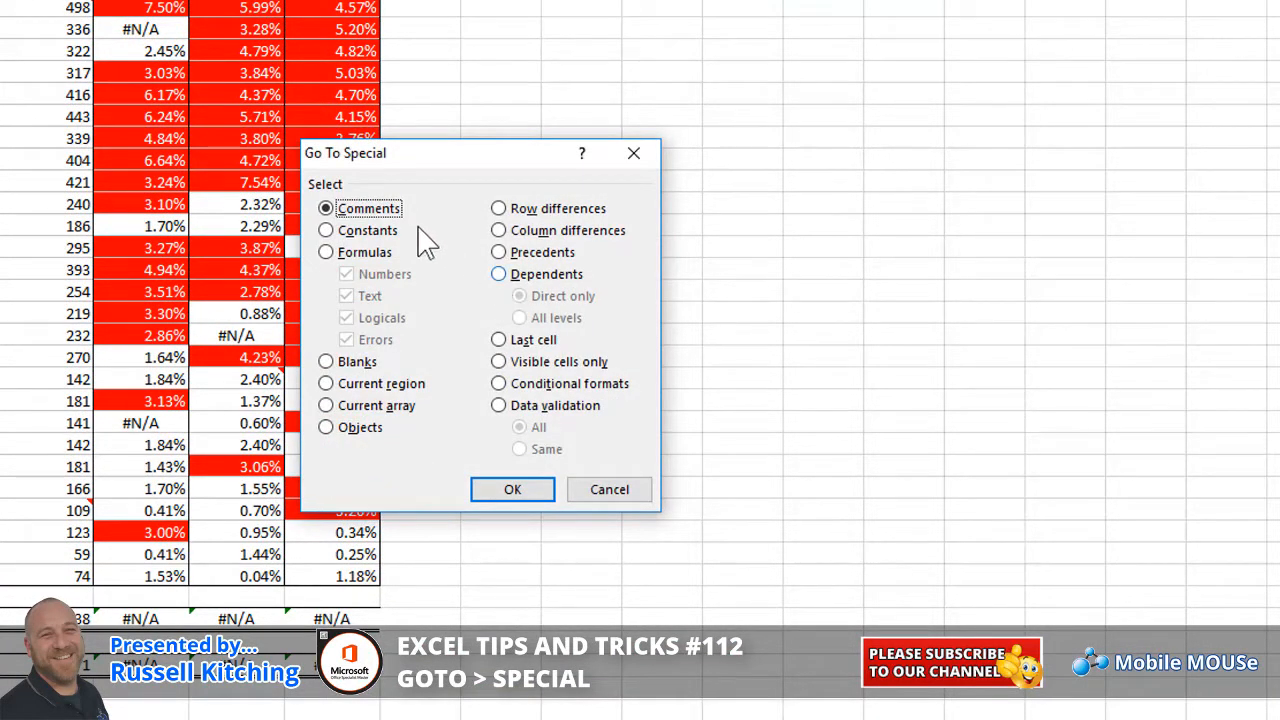
click(520, 496)
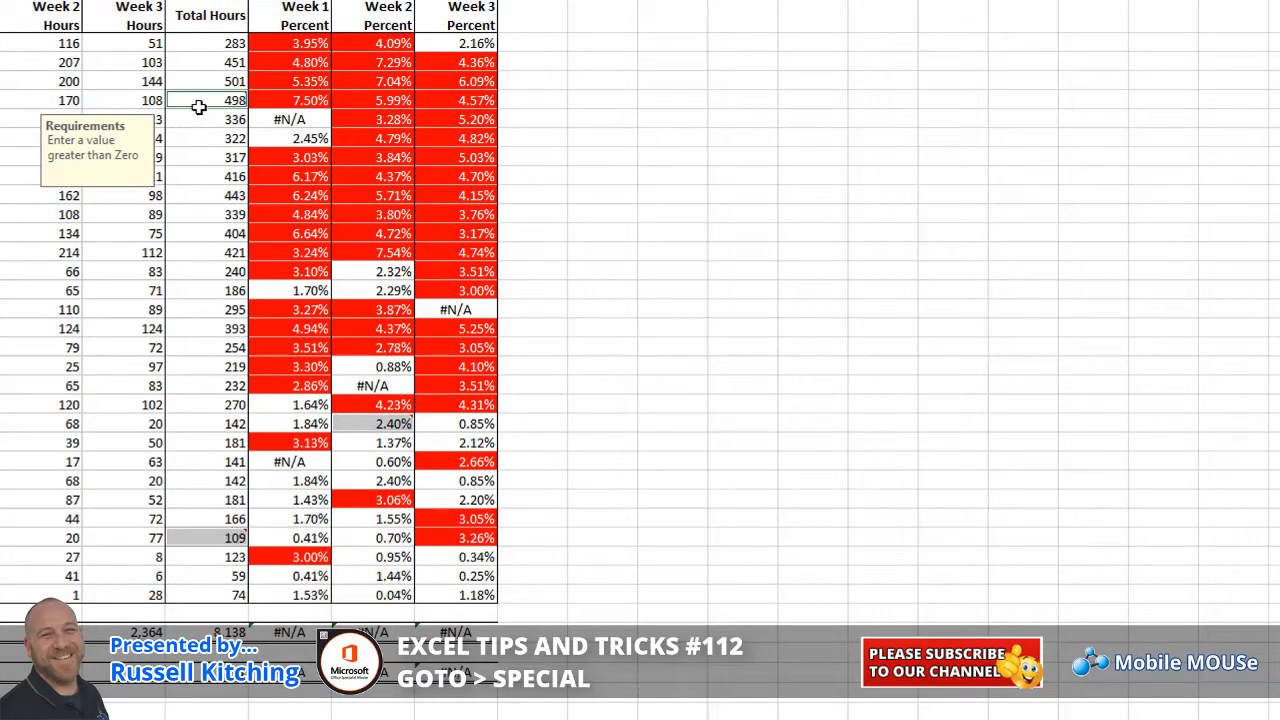
Delete the comment from the Site 4 Total Hours cell showing 498
mouse_move(198, 105)
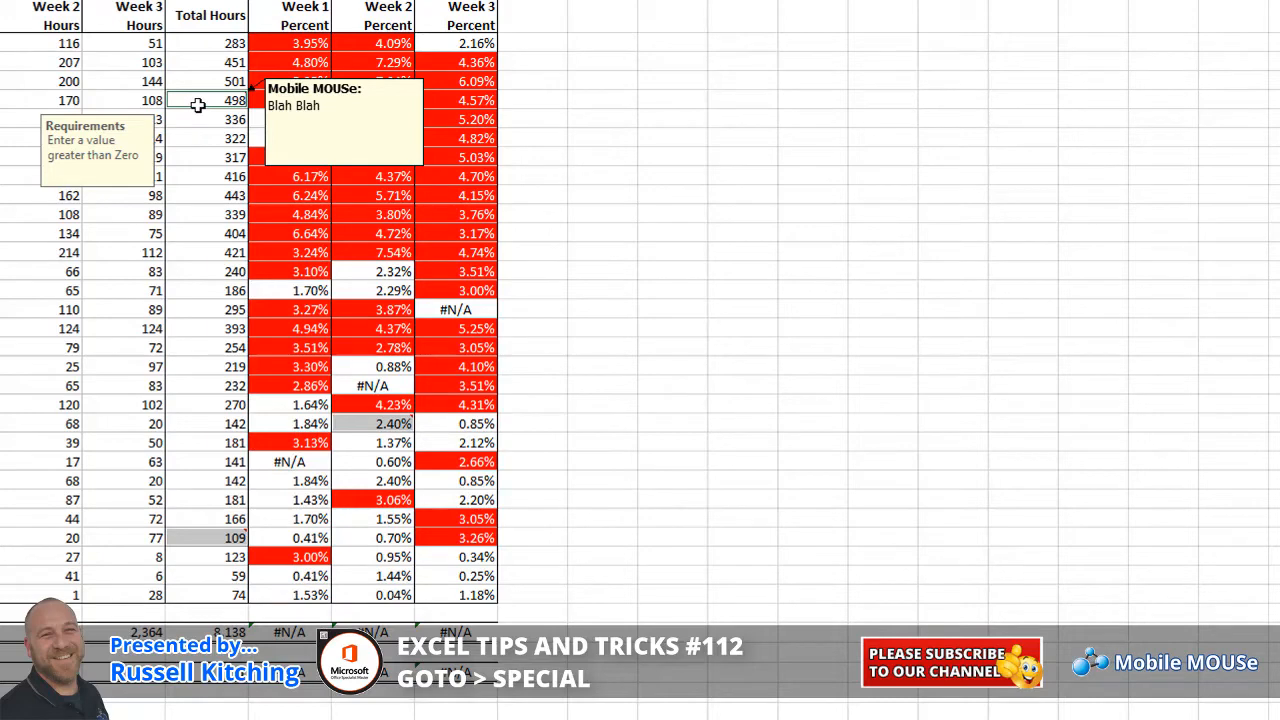
right_click(198, 105)
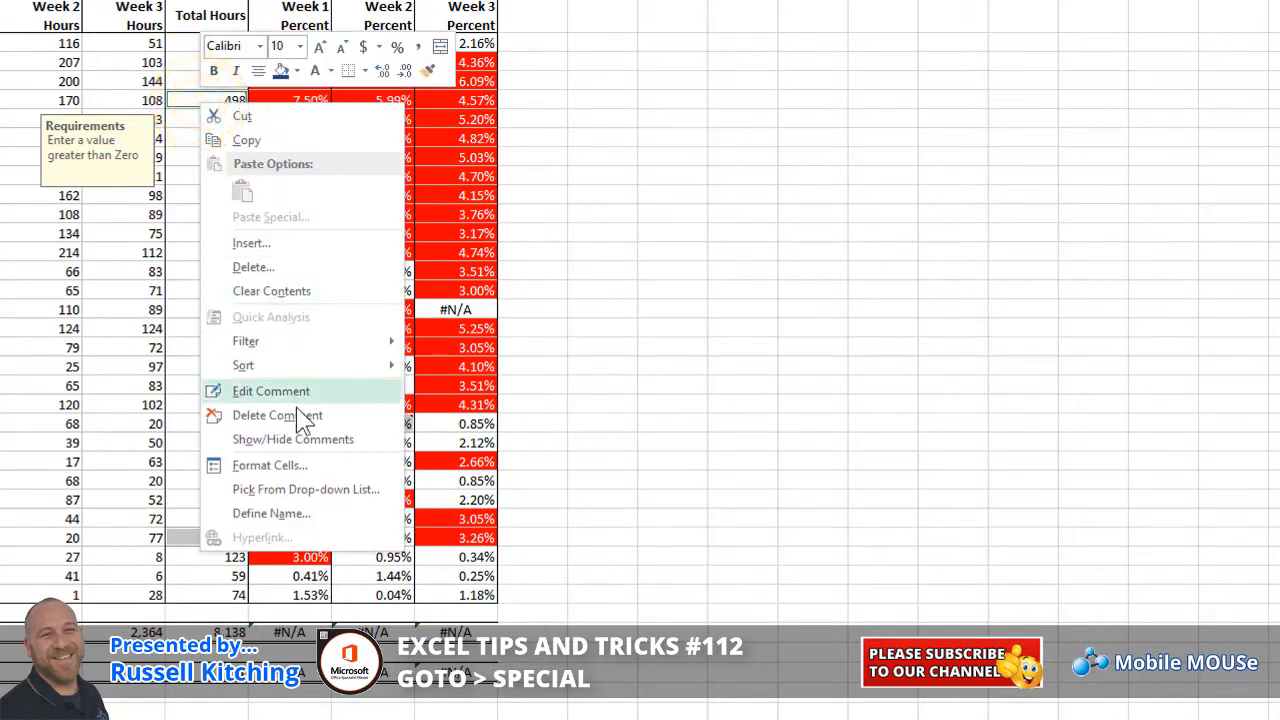
click(297, 412)
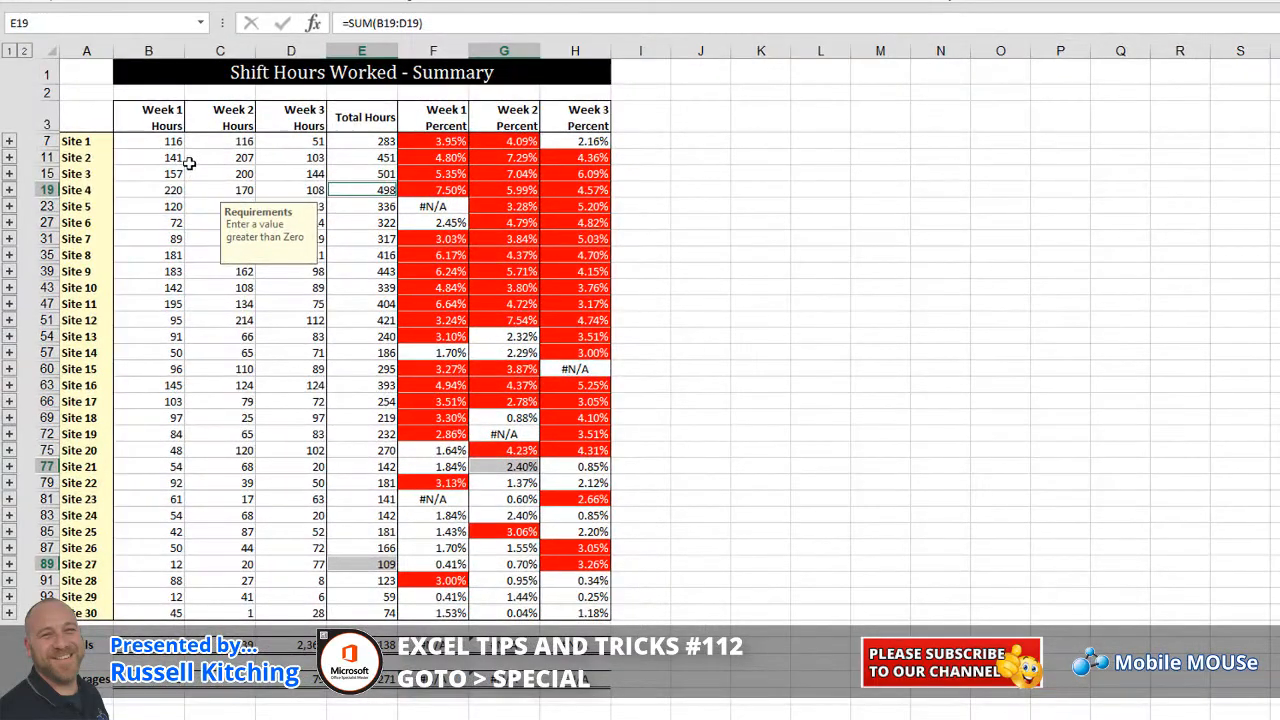
click(191, 161)
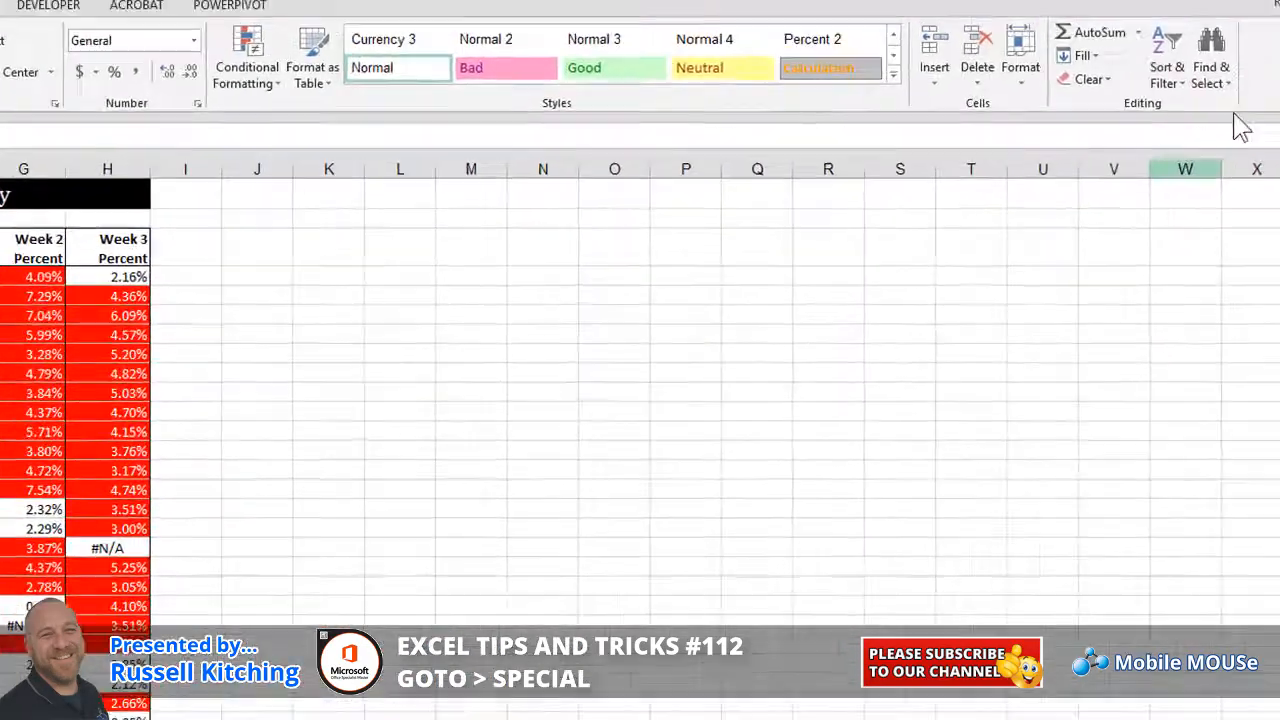
click(1216, 84)
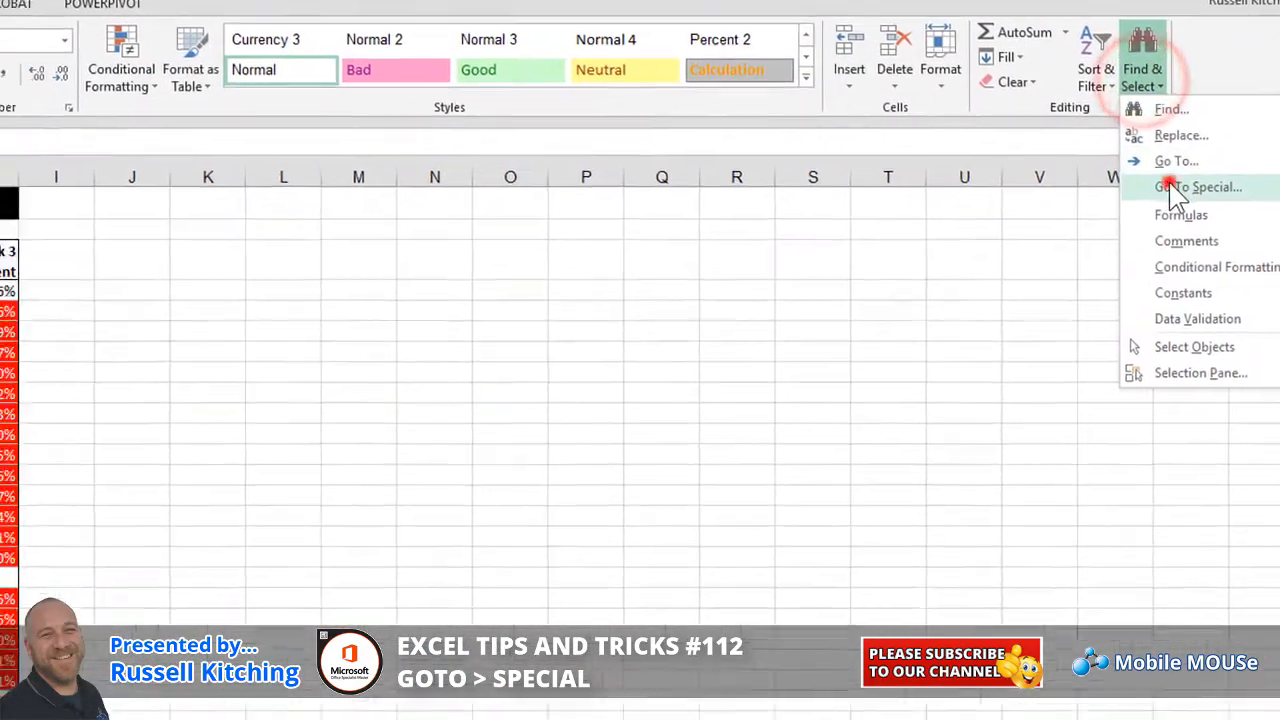
click(1150, 222)
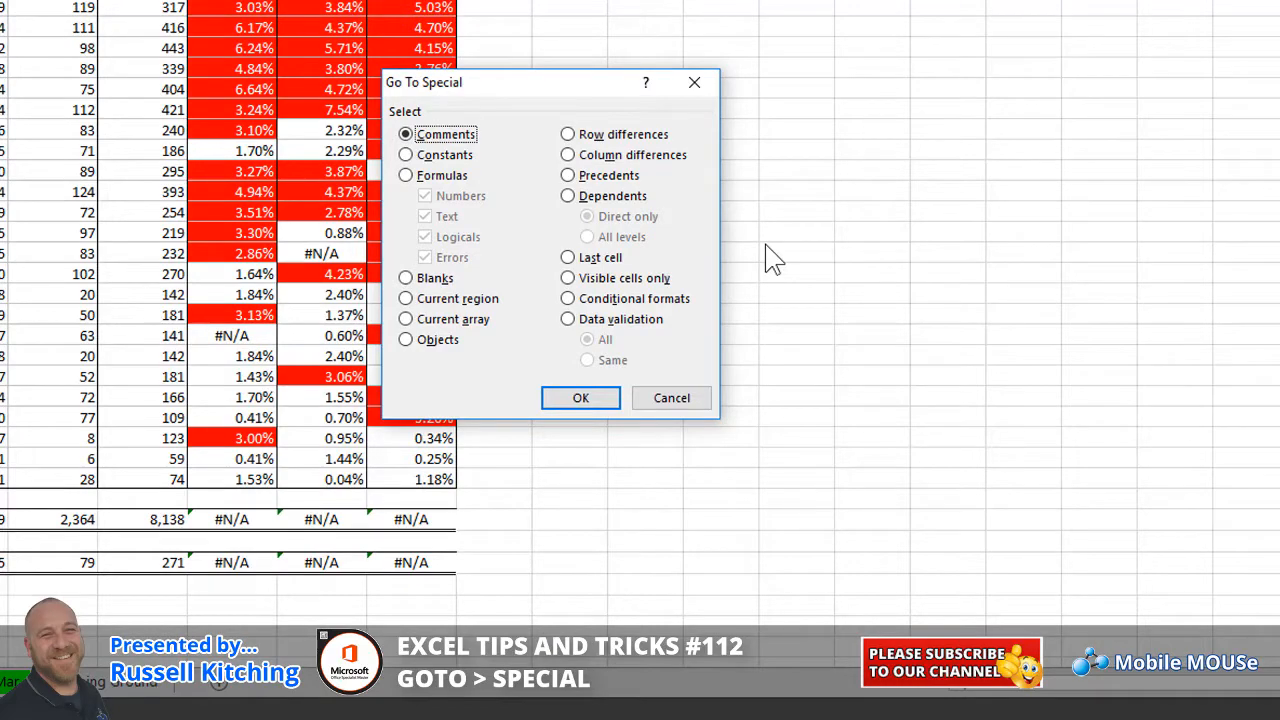
click(625, 298)
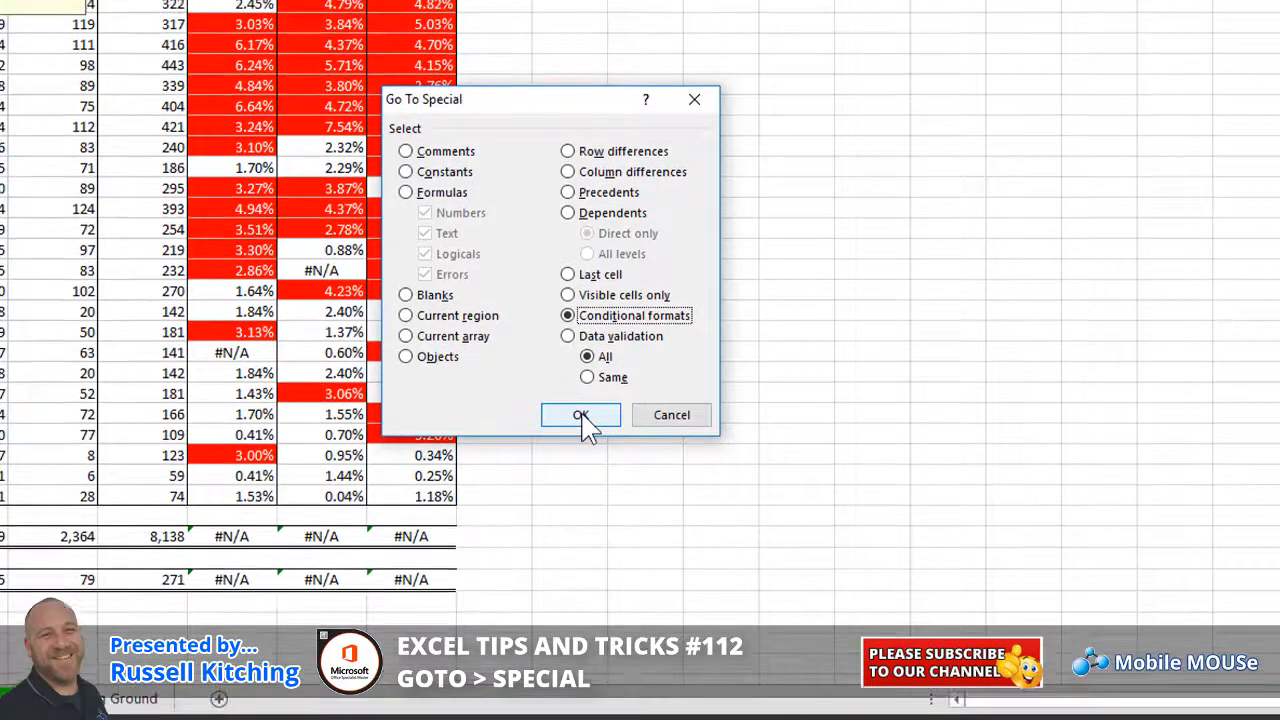
click(583, 402)
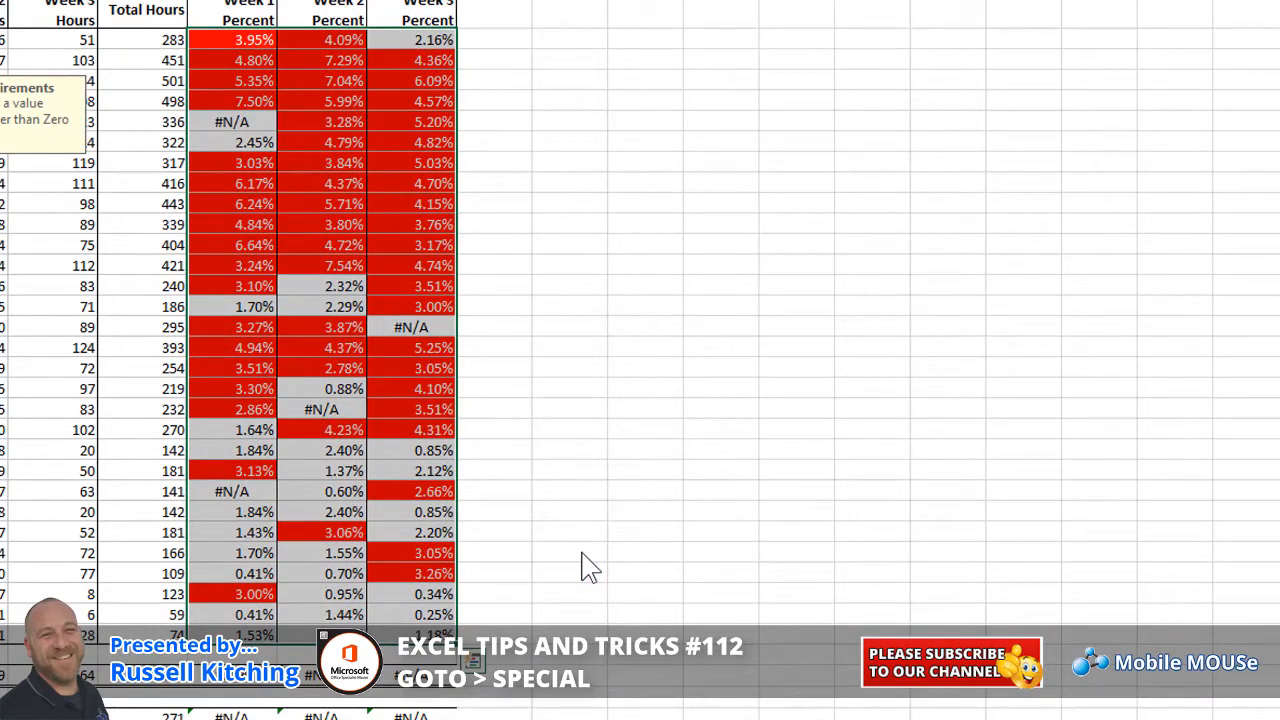
click(252, 211)
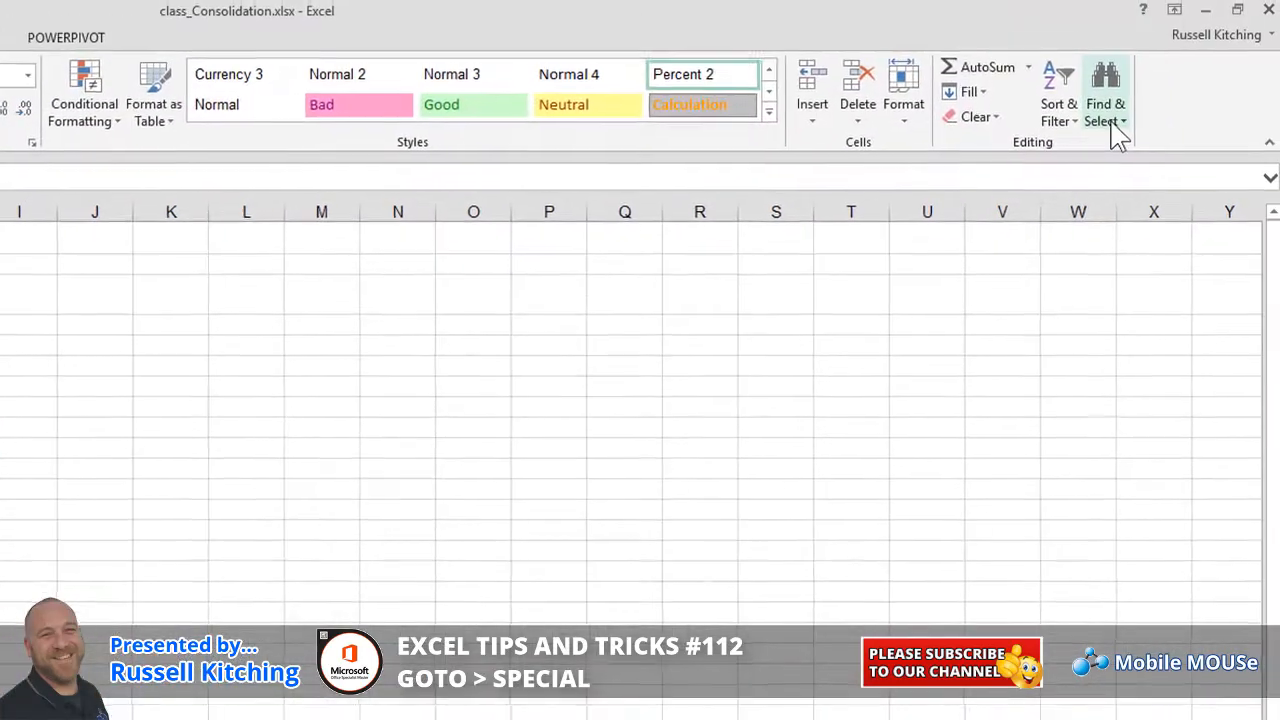
click(1110, 125)
click(1122, 218)
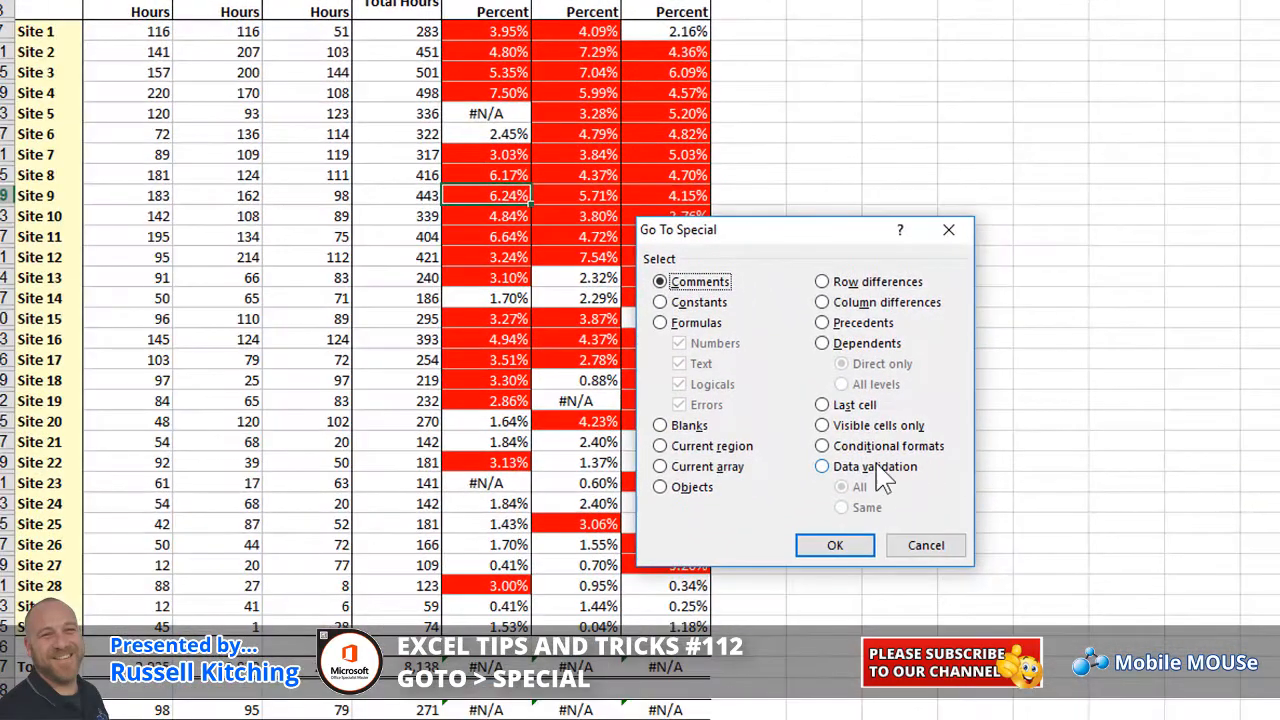
click(873, 466)
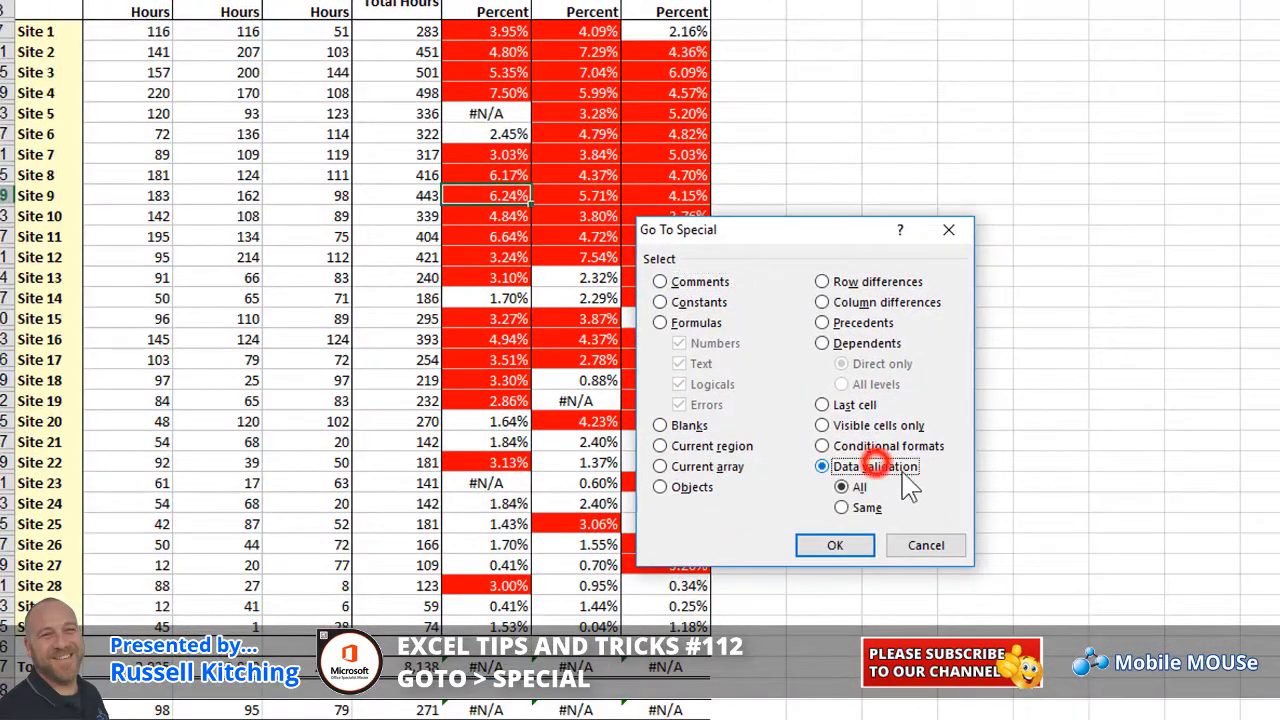
click(835, 545)
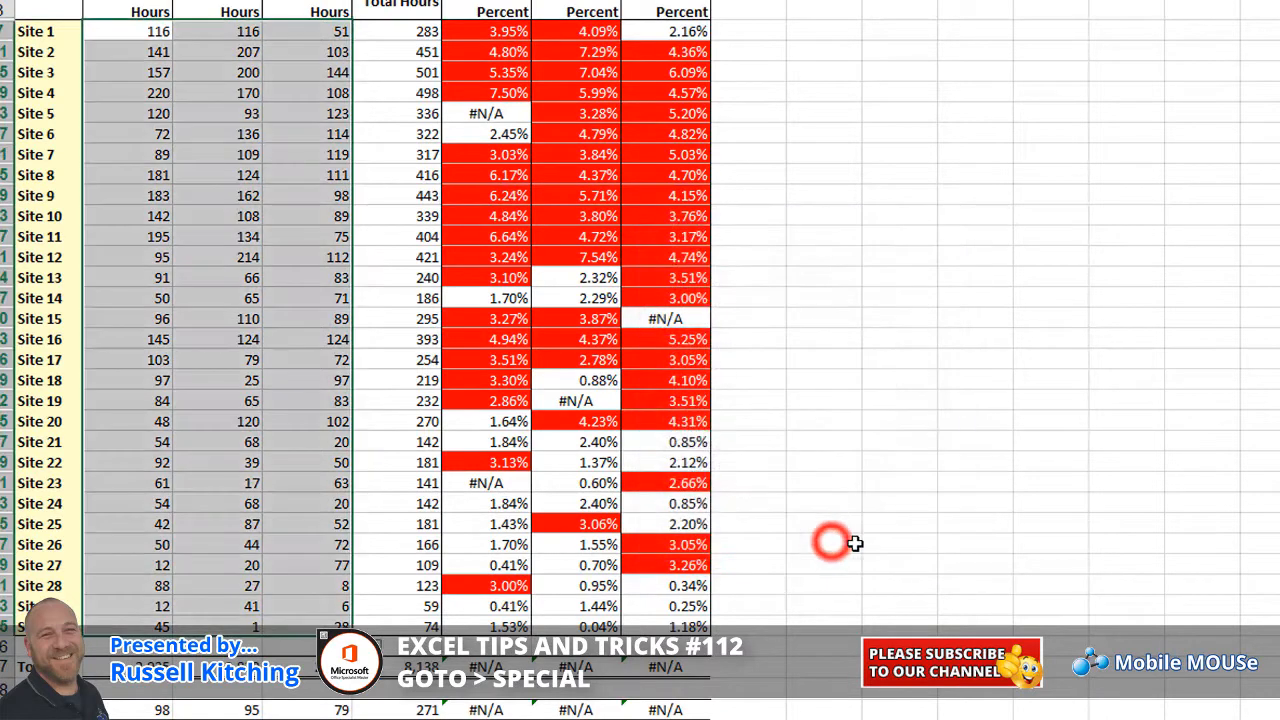
click(250, 156)
click(196, 213)
click(150, 155)
click(210, 134)
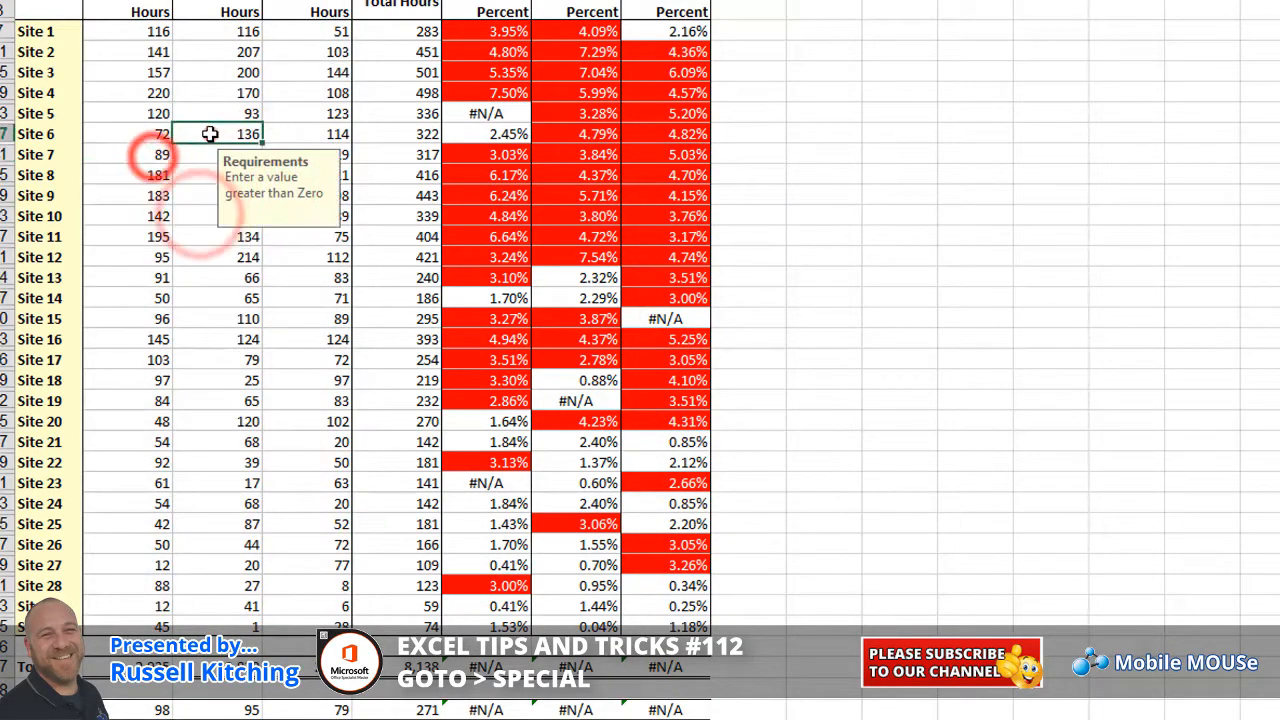
click(278, 95)
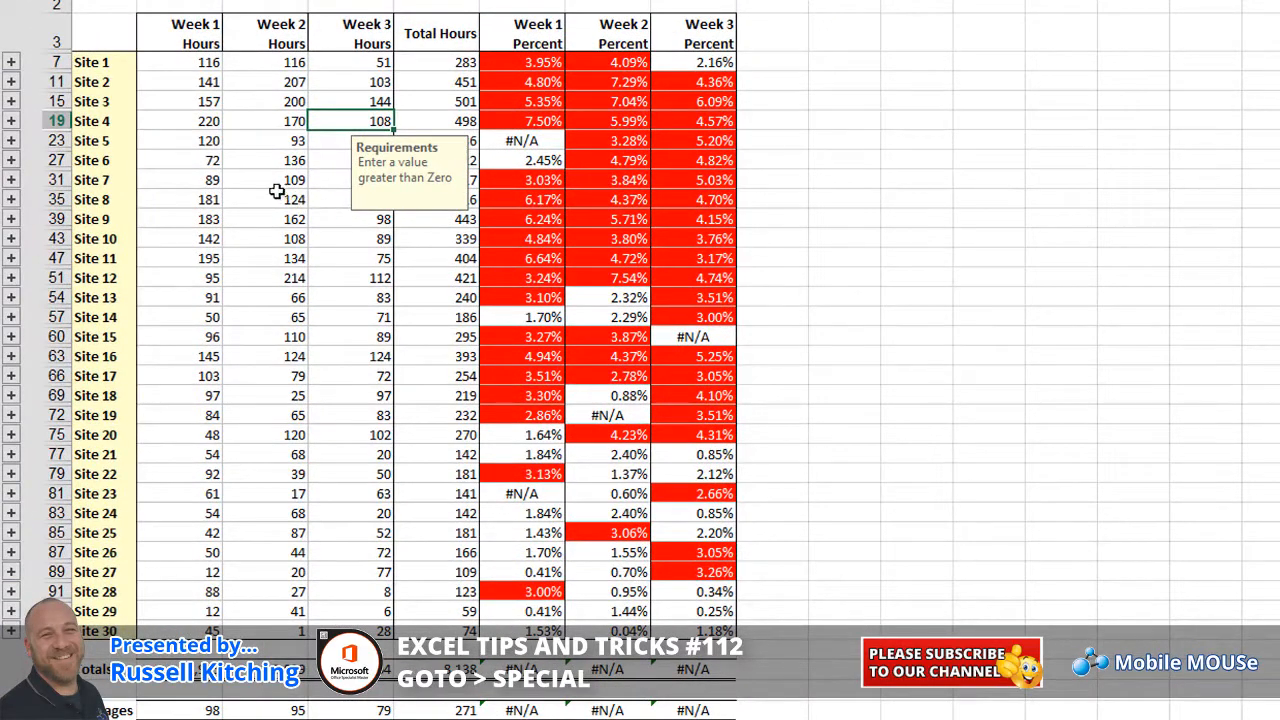
click(10, 62)
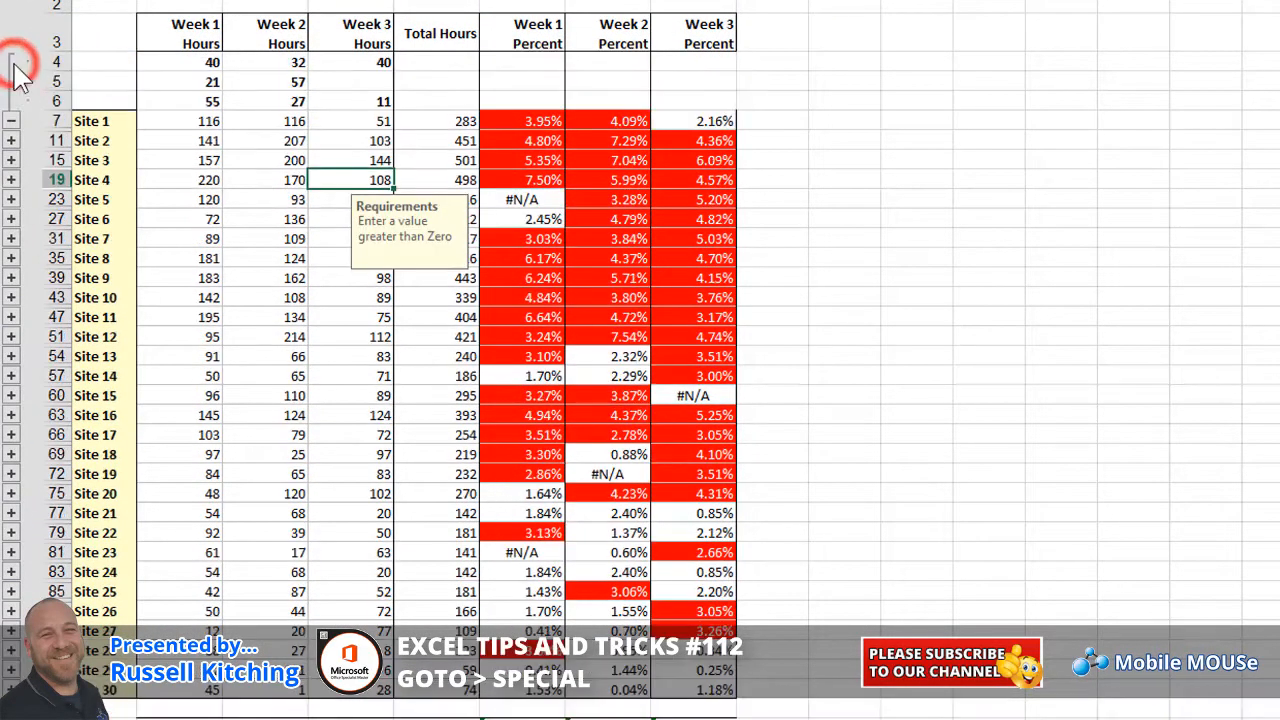
click(10, 120)
click(10, 101)
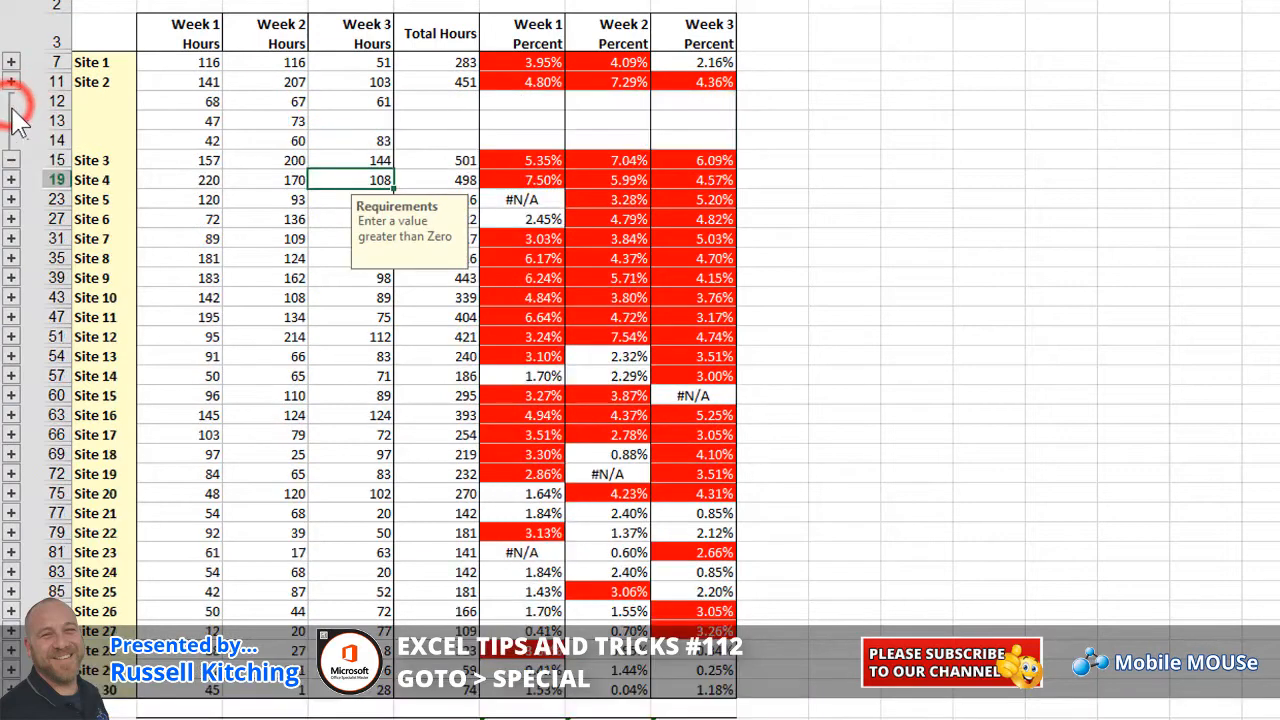
click(10, 160)
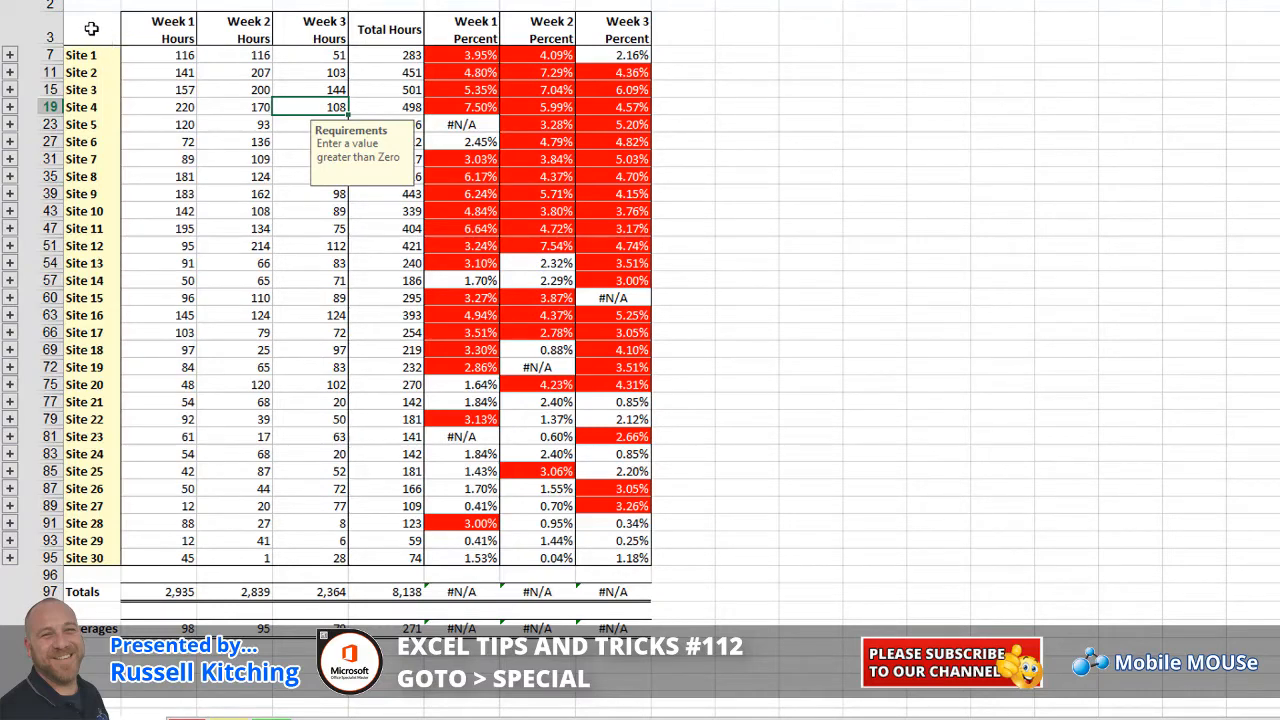
Copy the whole summary table, headers to Averages, and paste it into a blank sheet
mouse_move(91, 28)
mouse_down()
mouse_move(420, 320)
mouse_move(622, 628)
mouse_up()
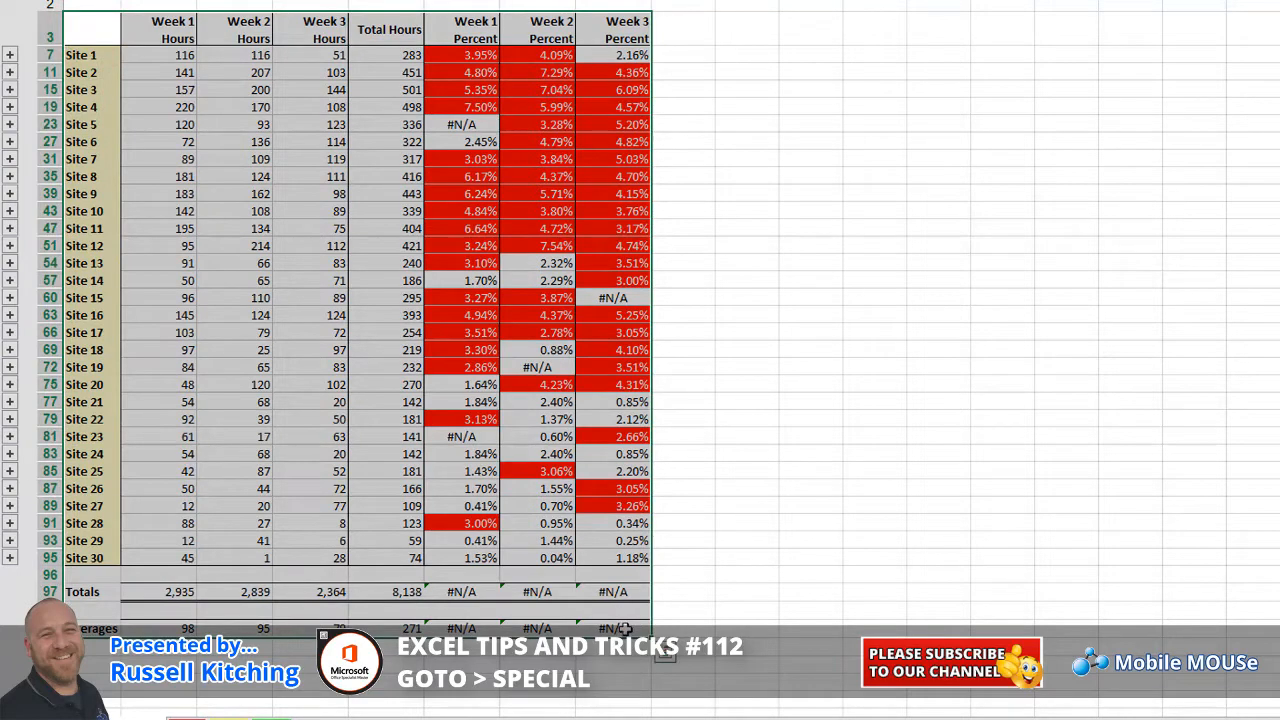
key(ctrl+c)
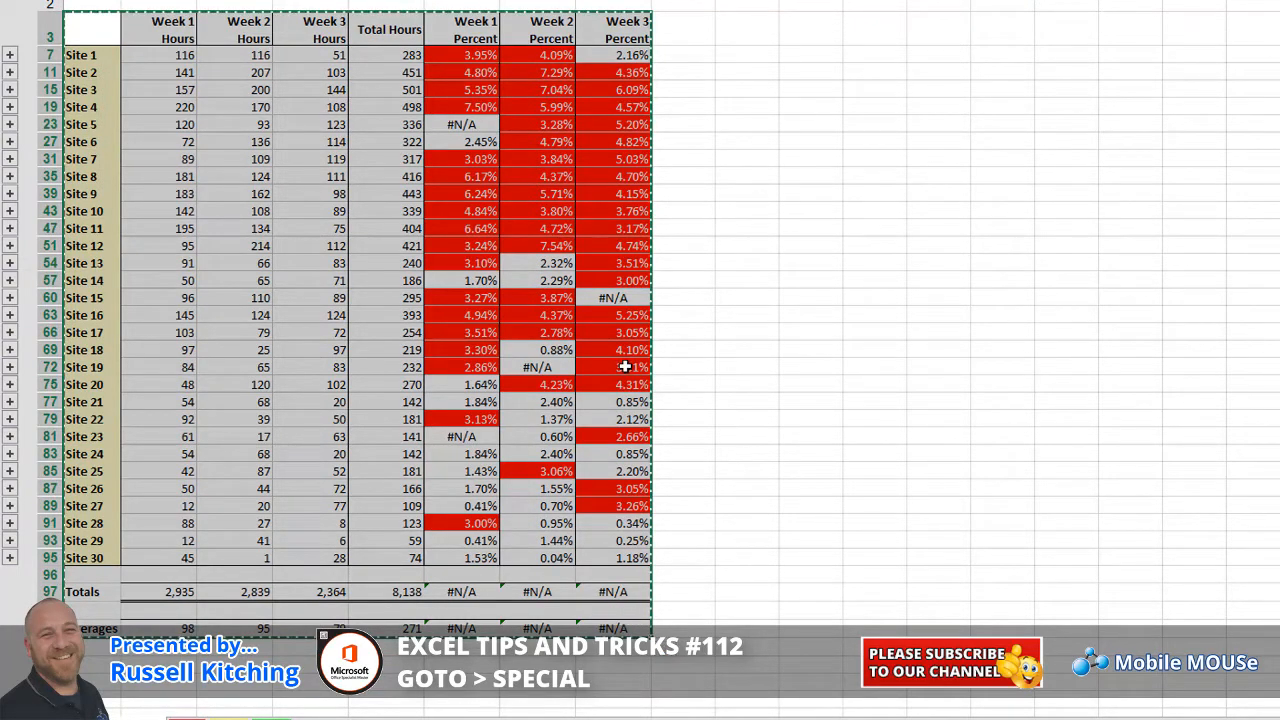
click(345, 714)
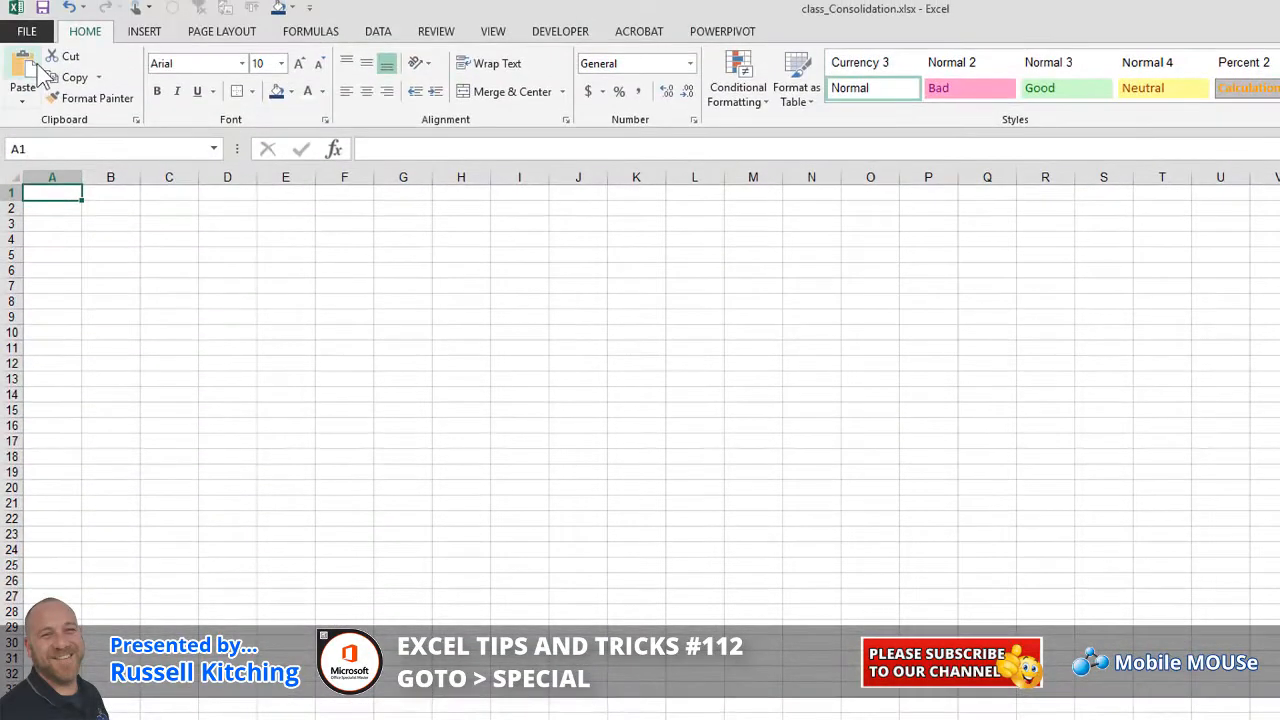
click(23, 63)
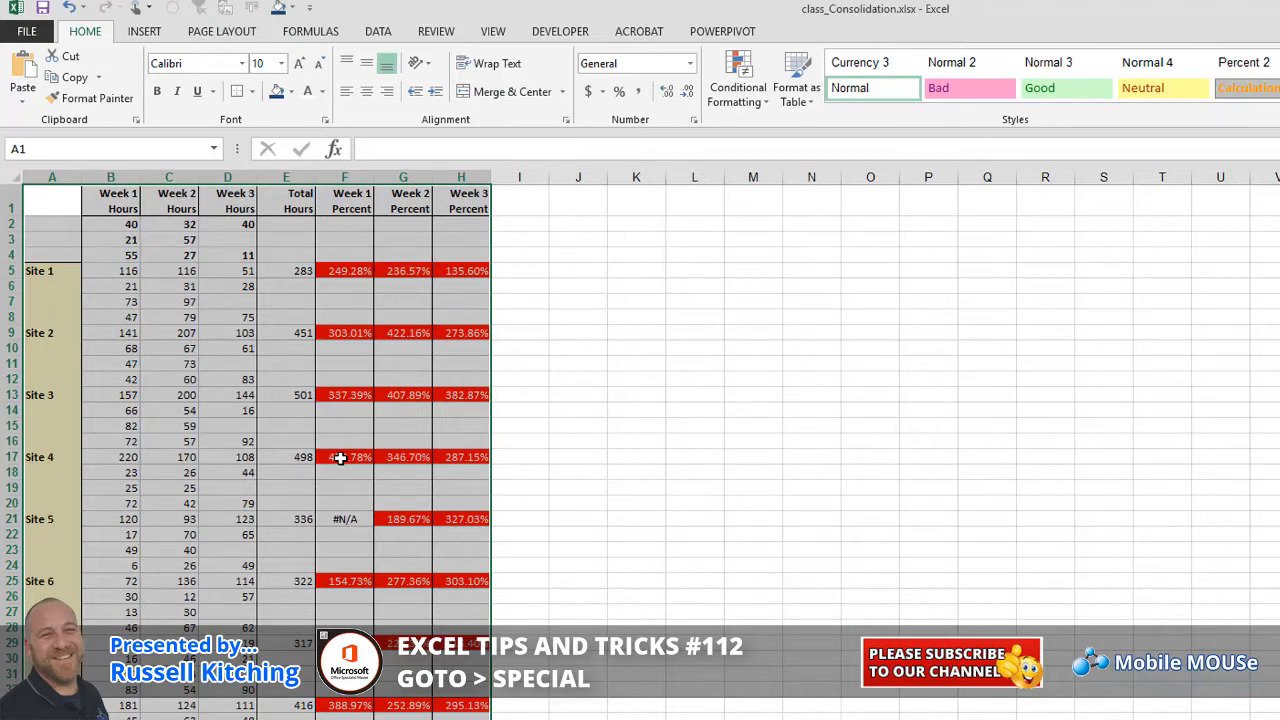
Undo the paste, which brought hidden detail rows, and return to the summary sheet
key(ctrl+z)
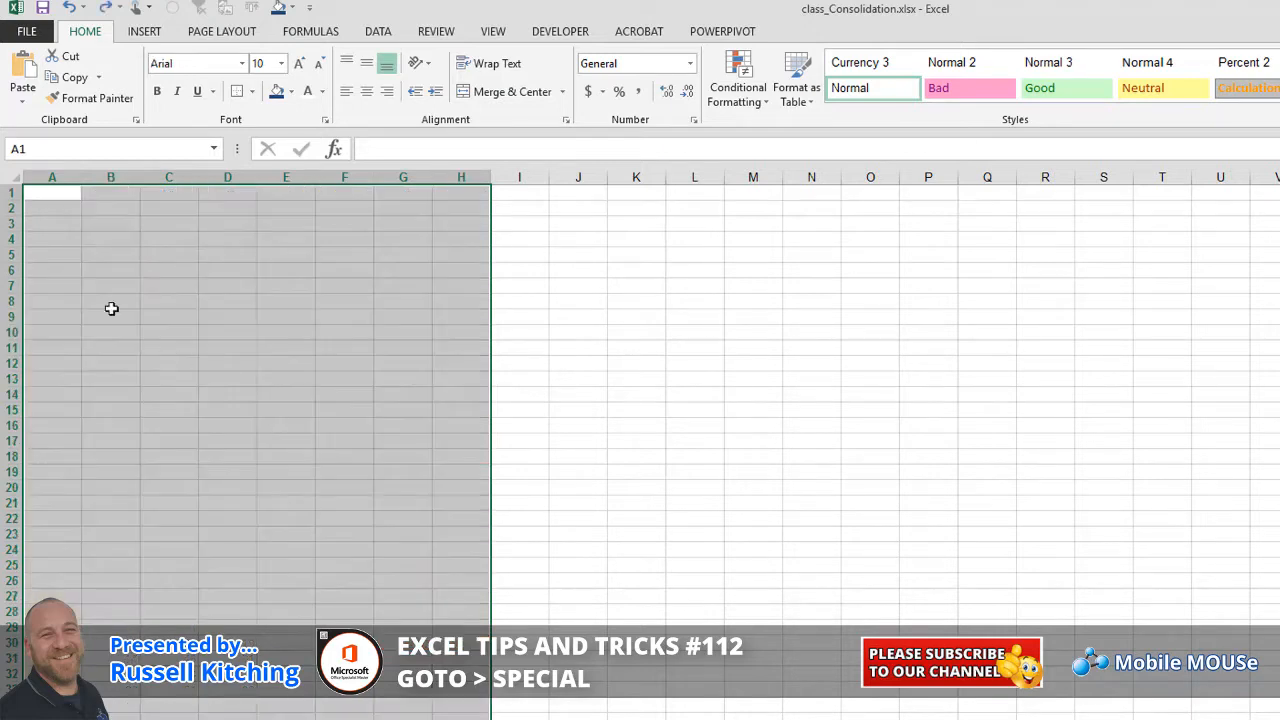
click(60, 204)
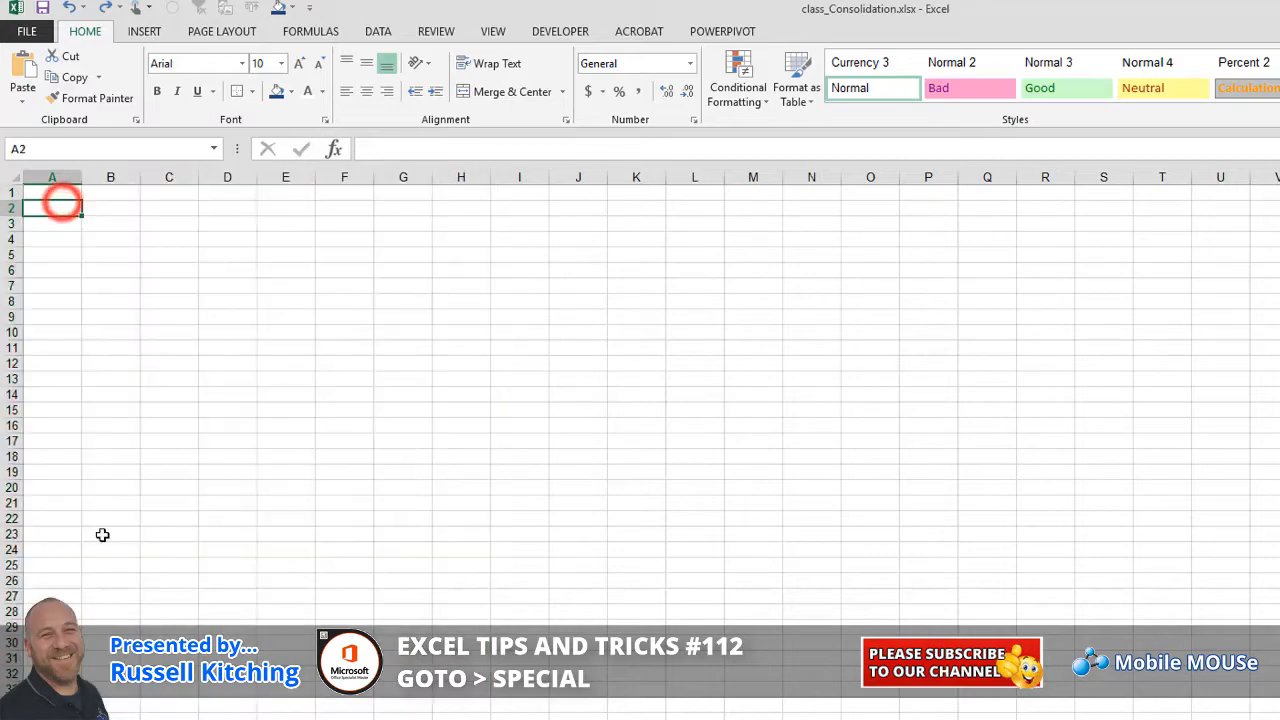
click(62, 191)
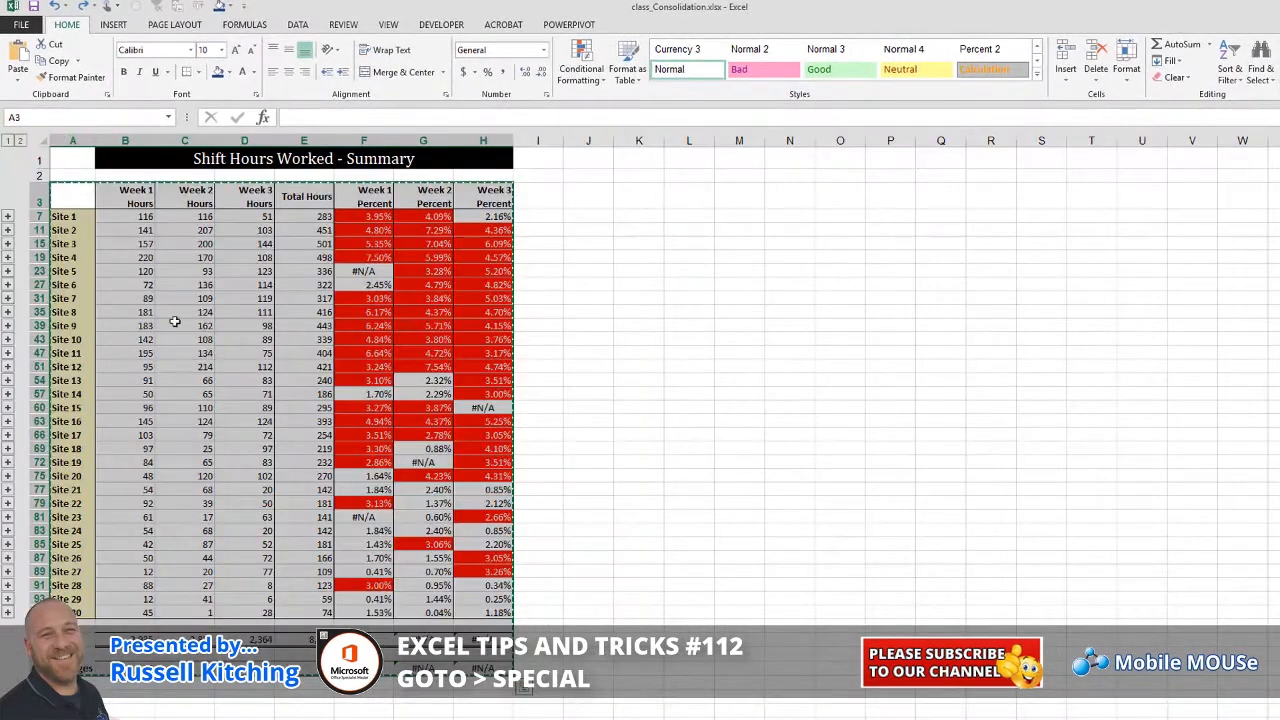
Select only the visible cells of the summary table and paste them into the empty sheet
click(78, 198)
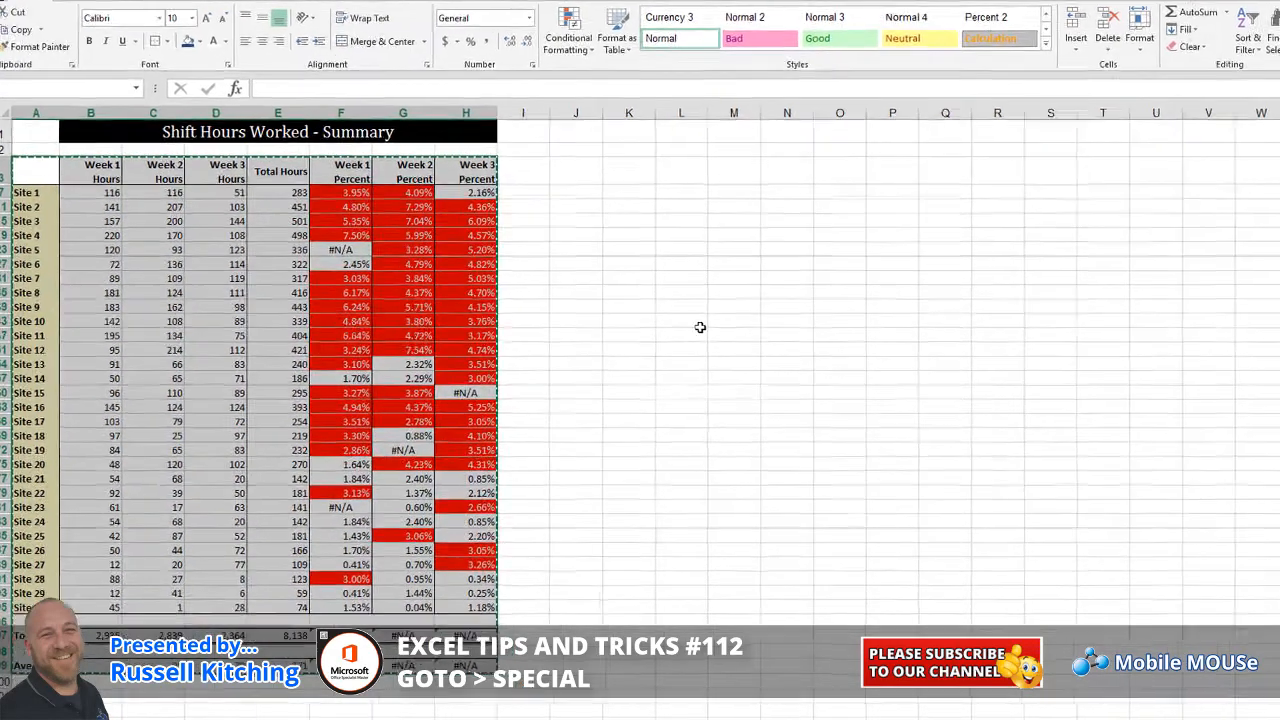
key(F5)
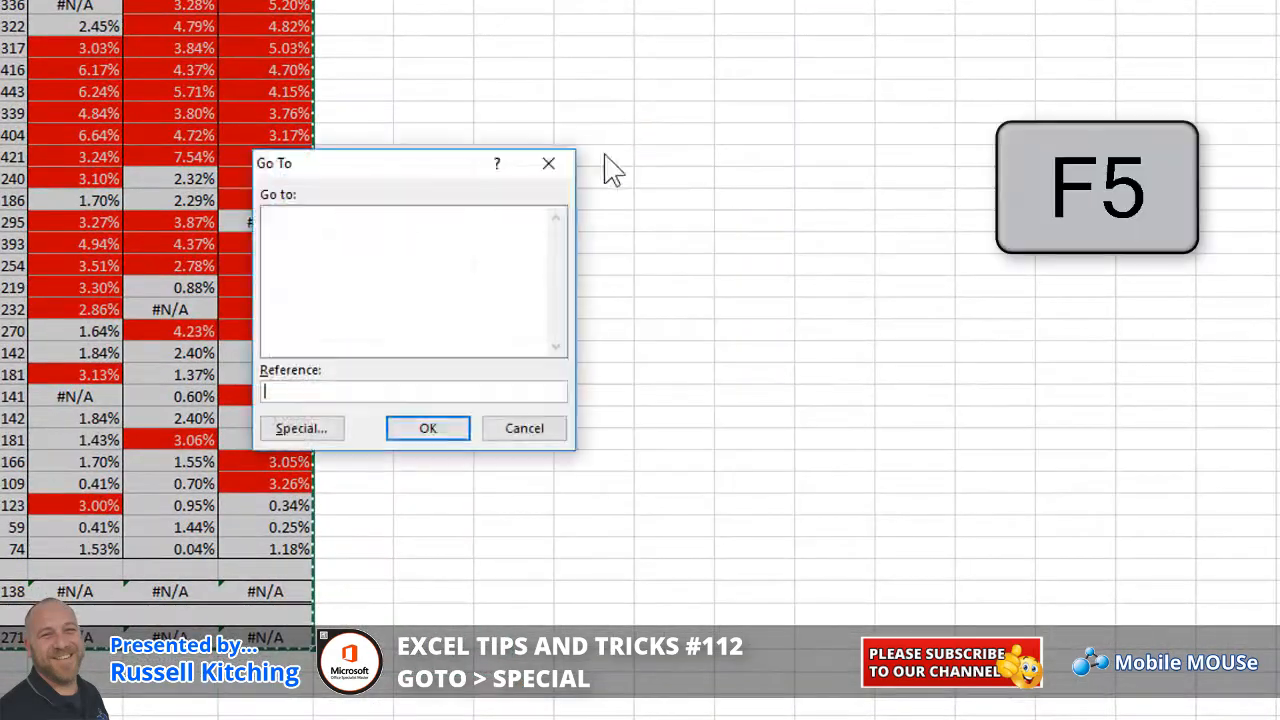
click(318, 430)
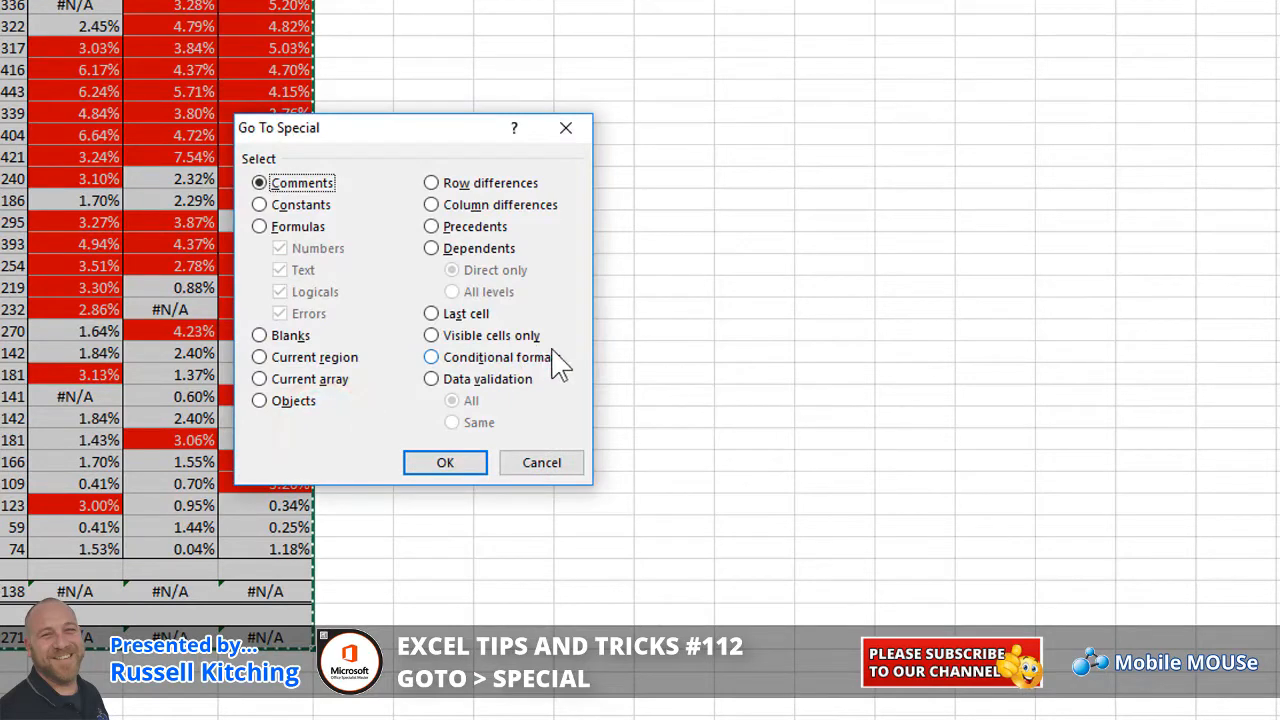
click(522, 340)
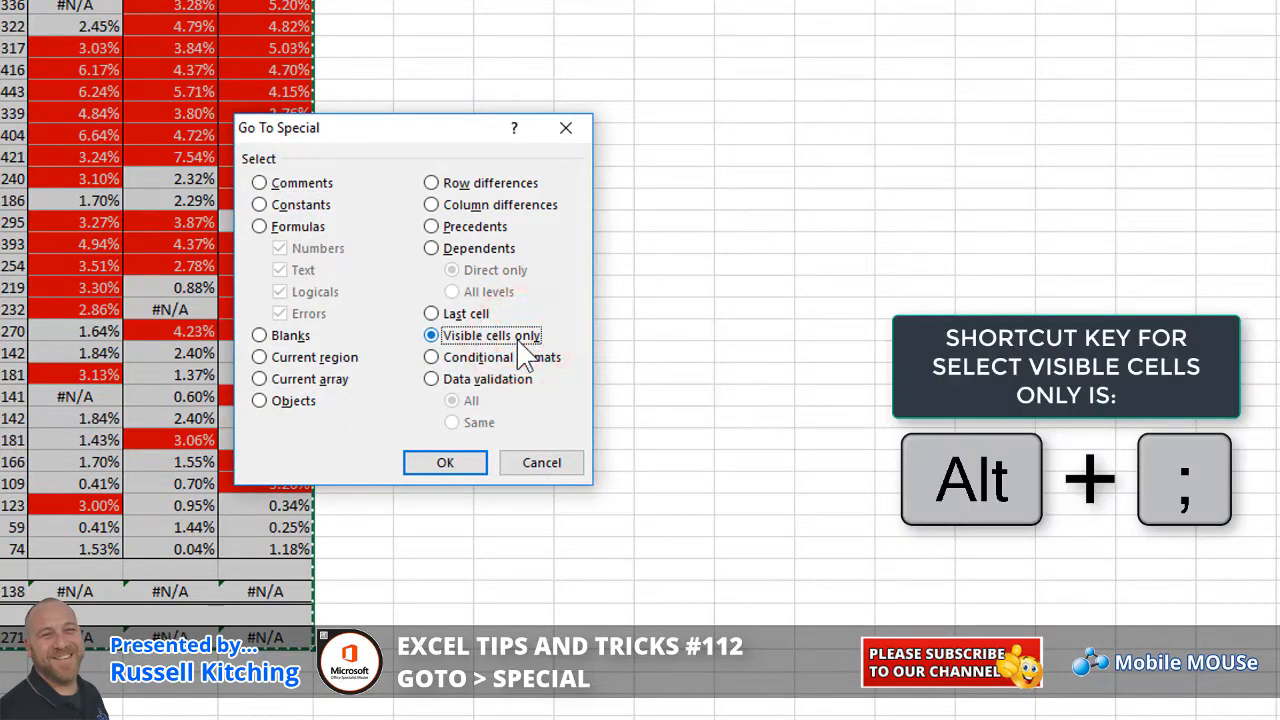
click(466, 465)
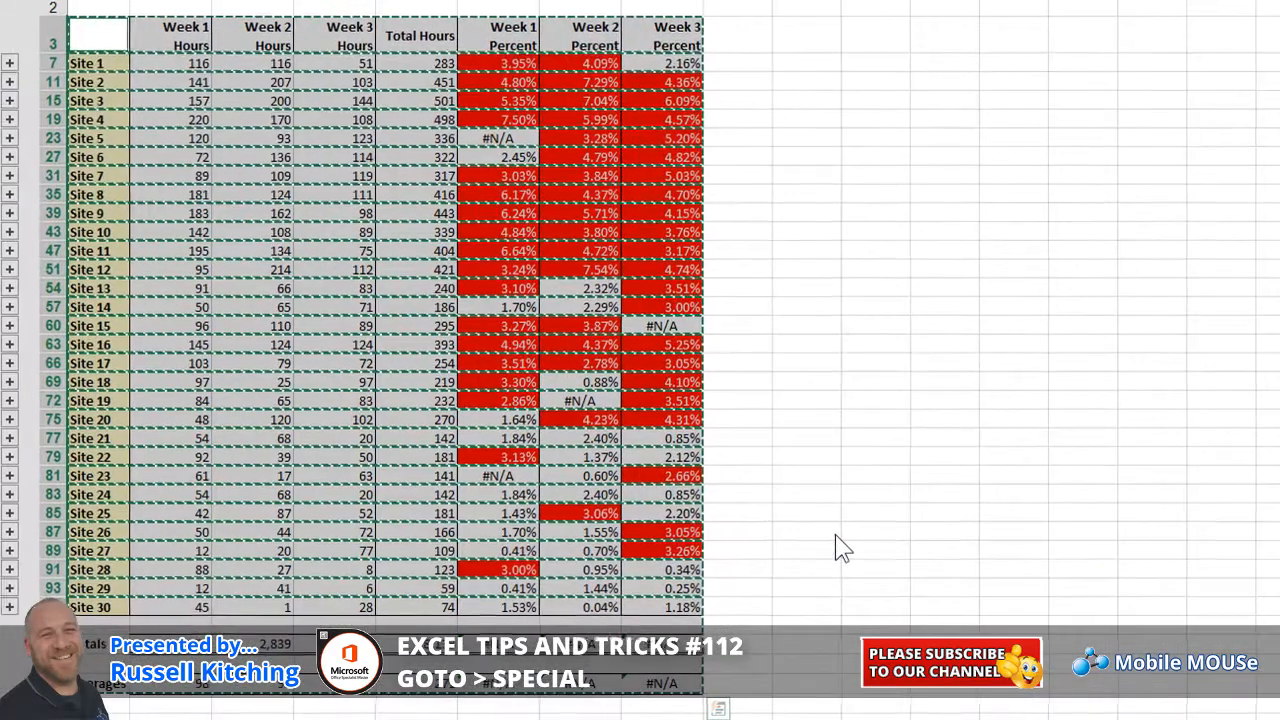
click(360, 718)
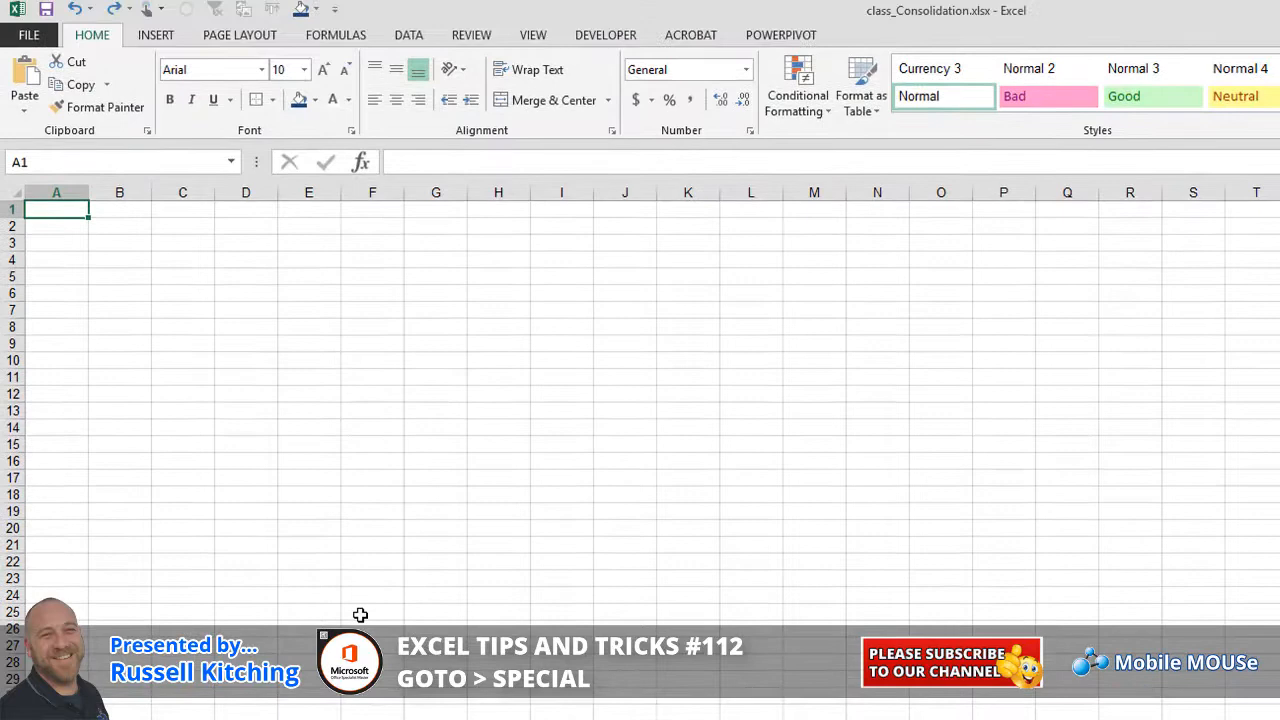
key(ctrl+v)
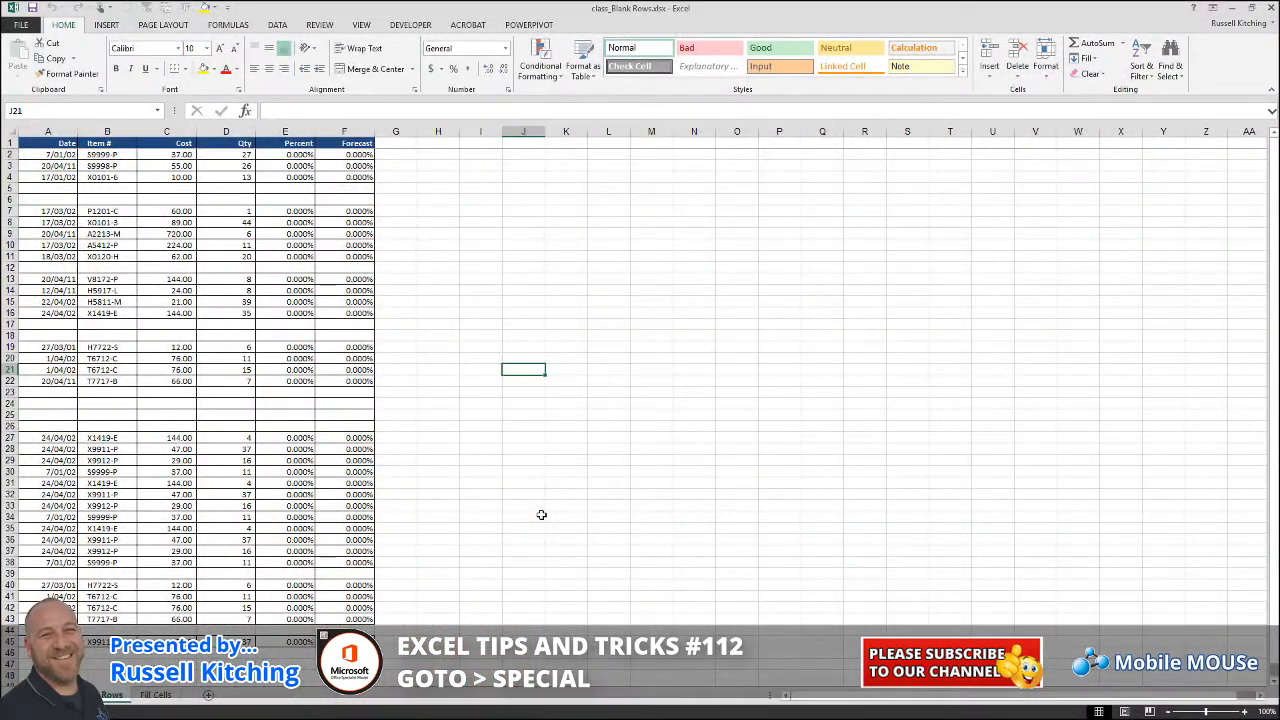
Select the blank cells in the list, then the blanks in the Date column from row 2
key(ctrl+g)
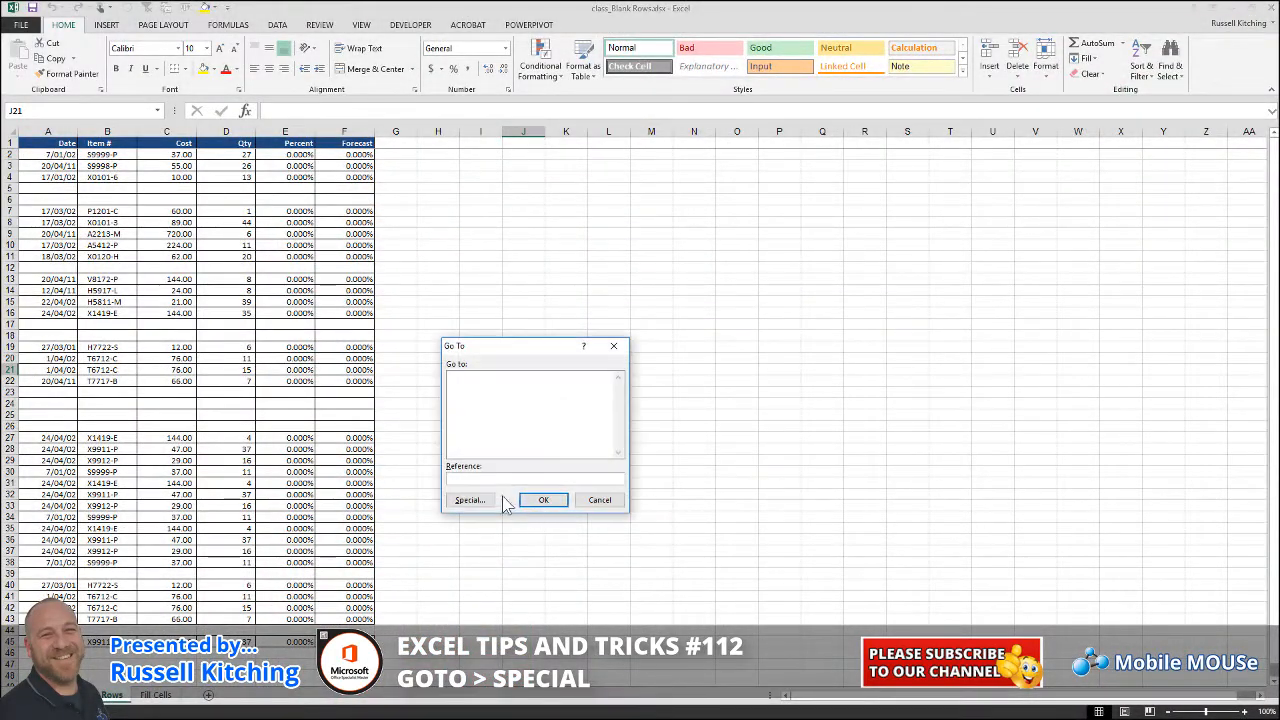
click(487, 503)
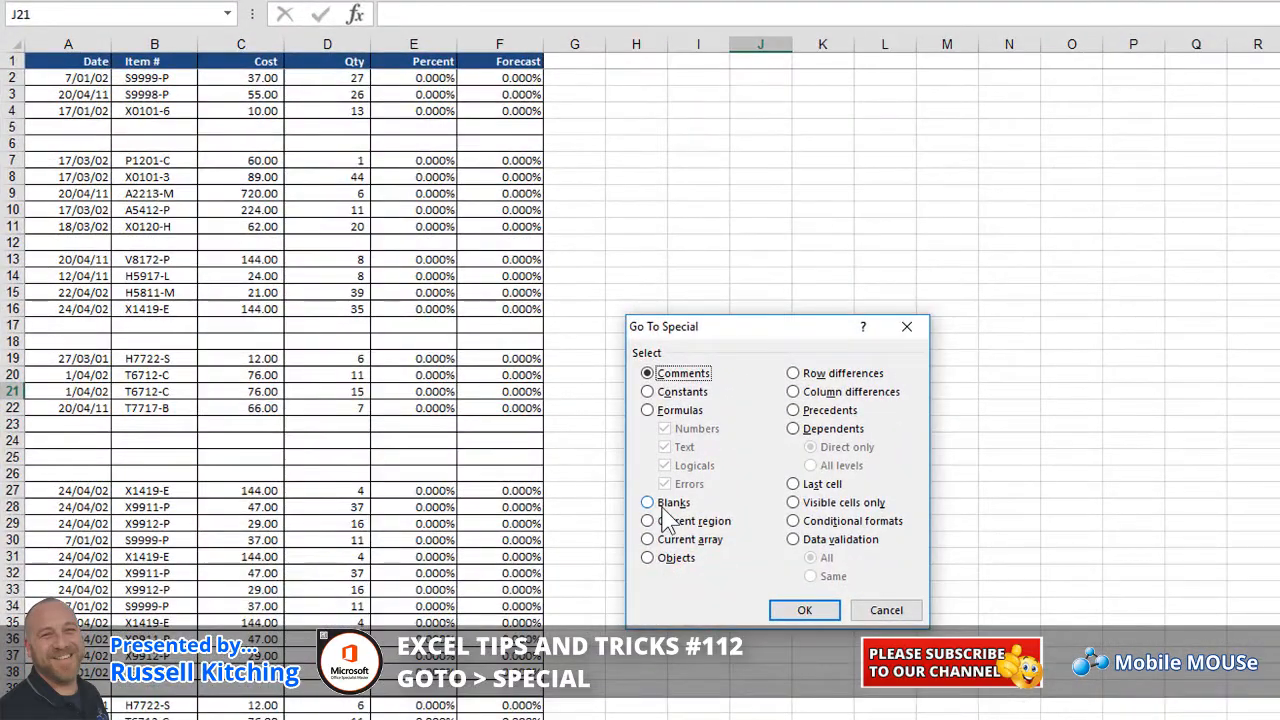
click(665, 500)
click(808, 611)
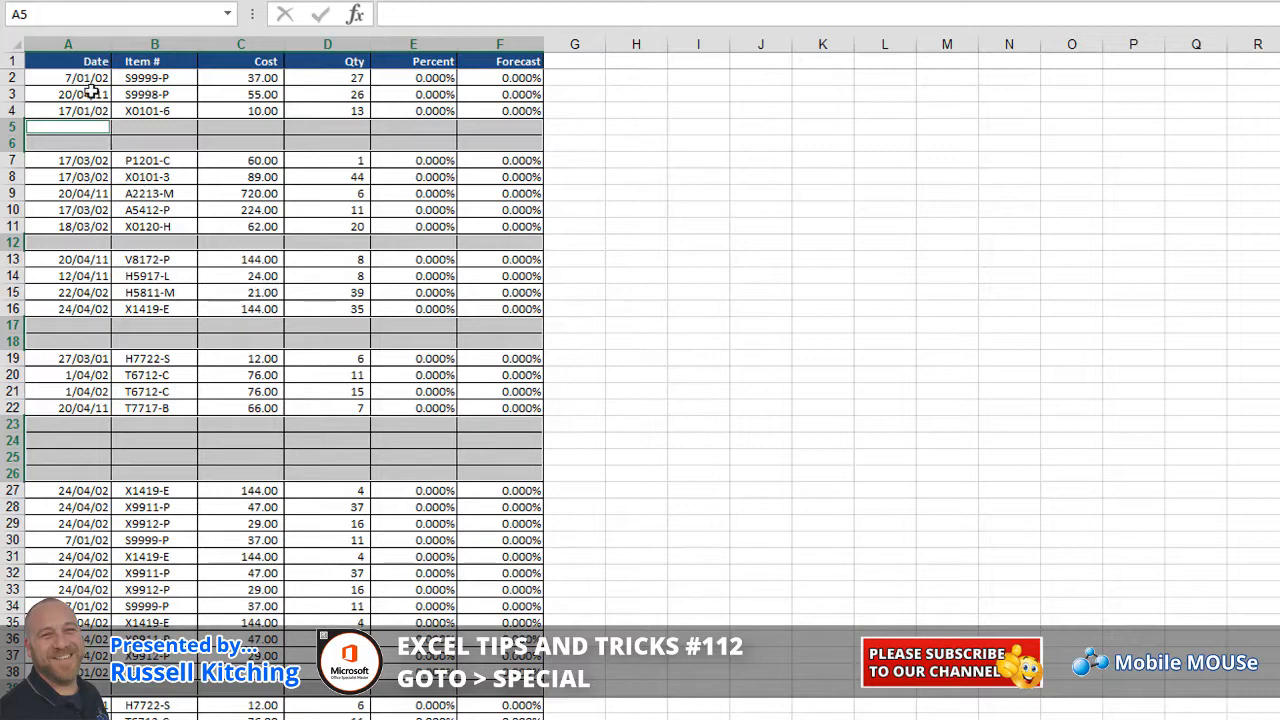
drag(80, 77, 80, 715)
key(ctrl+g)
click(682, 582)
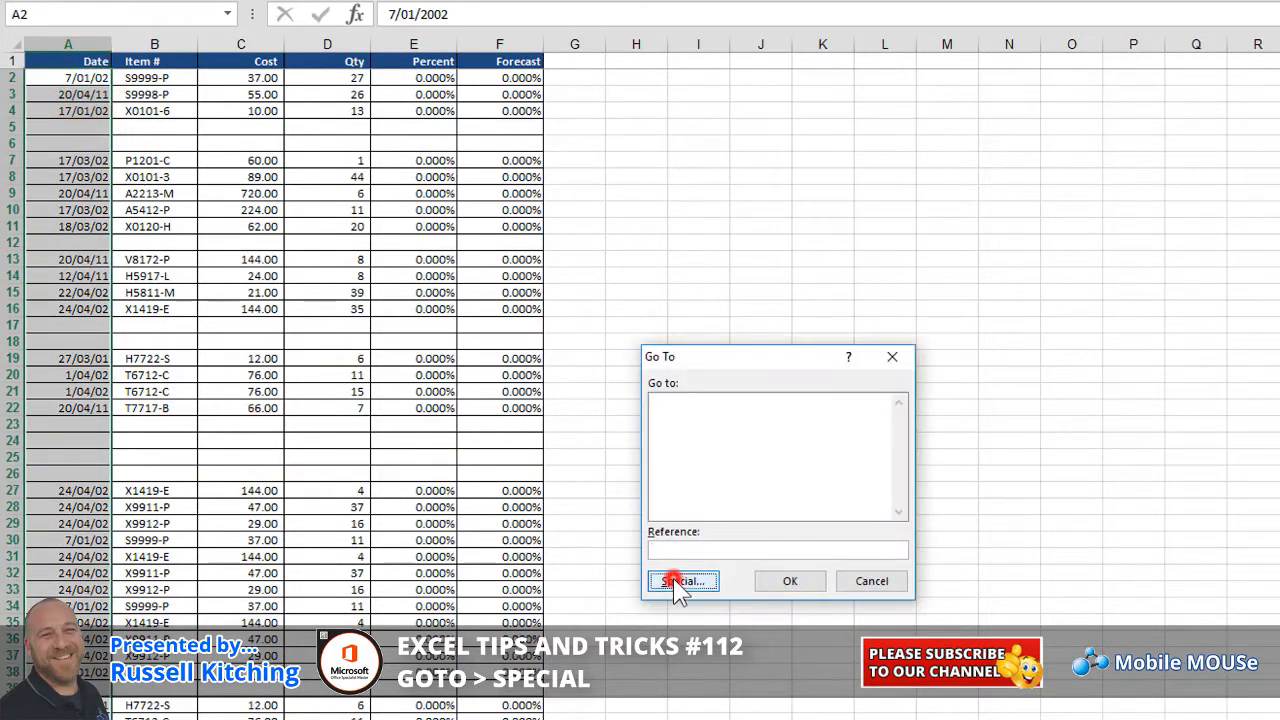
click(648, 502)
click(815, 608)
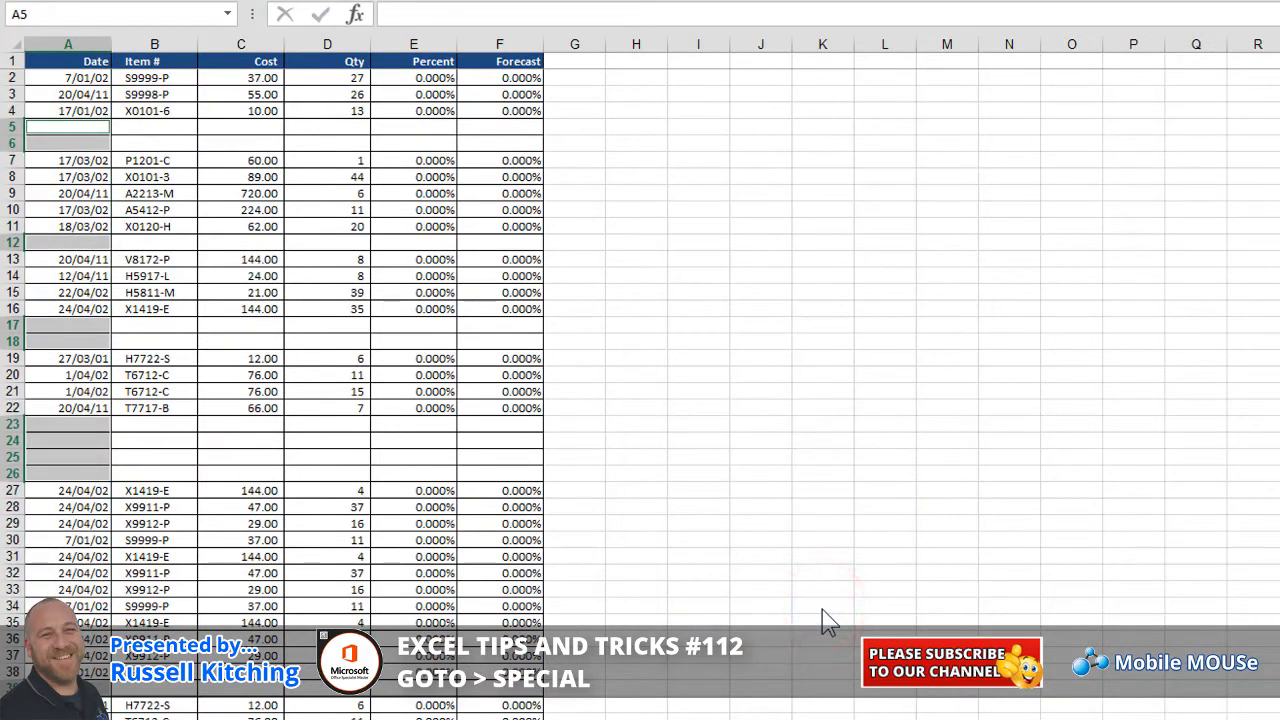
click(296, 292)
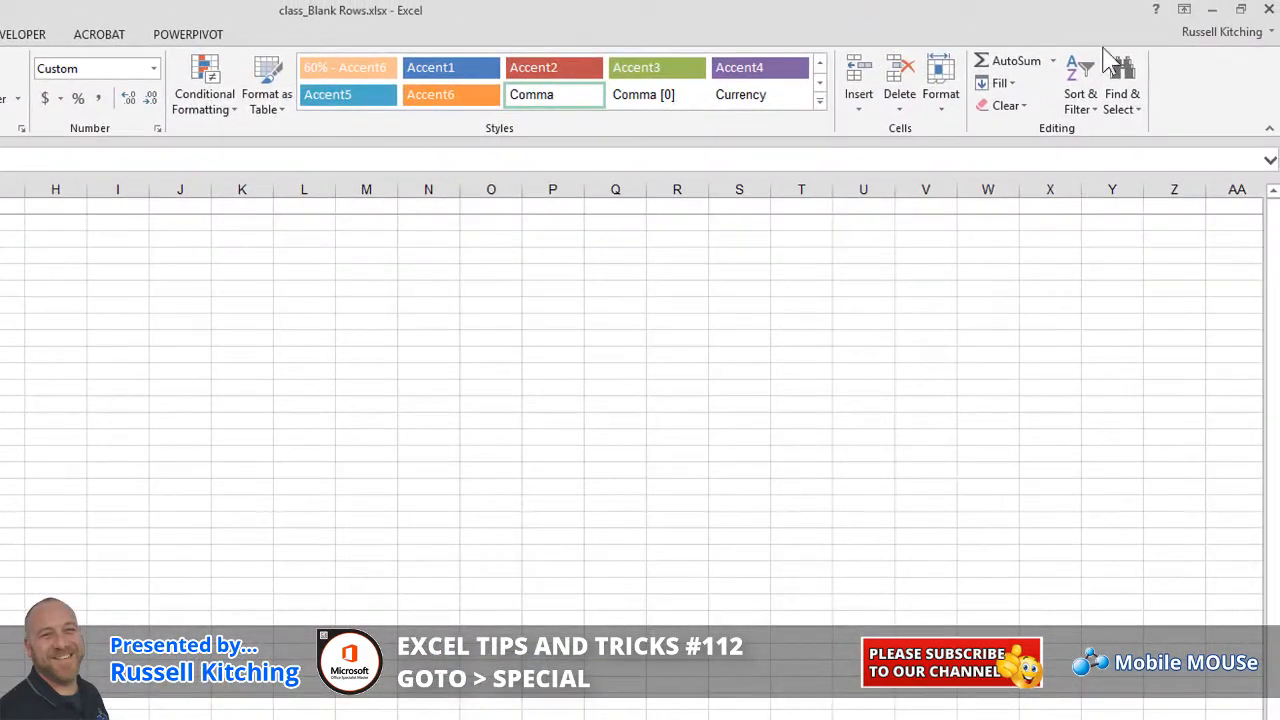
Reselect the list's blank cells, then only the blank Date-column cells down to the last row
click(1122, 75)
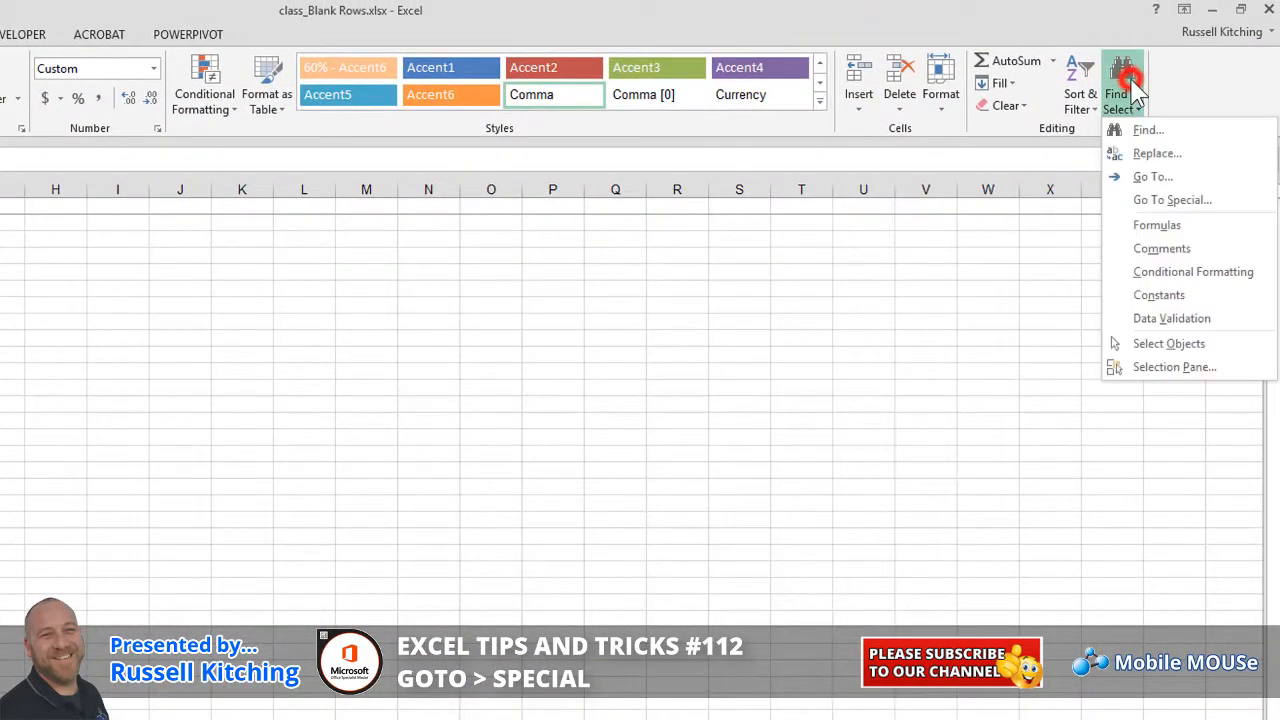
click(1150, 198)
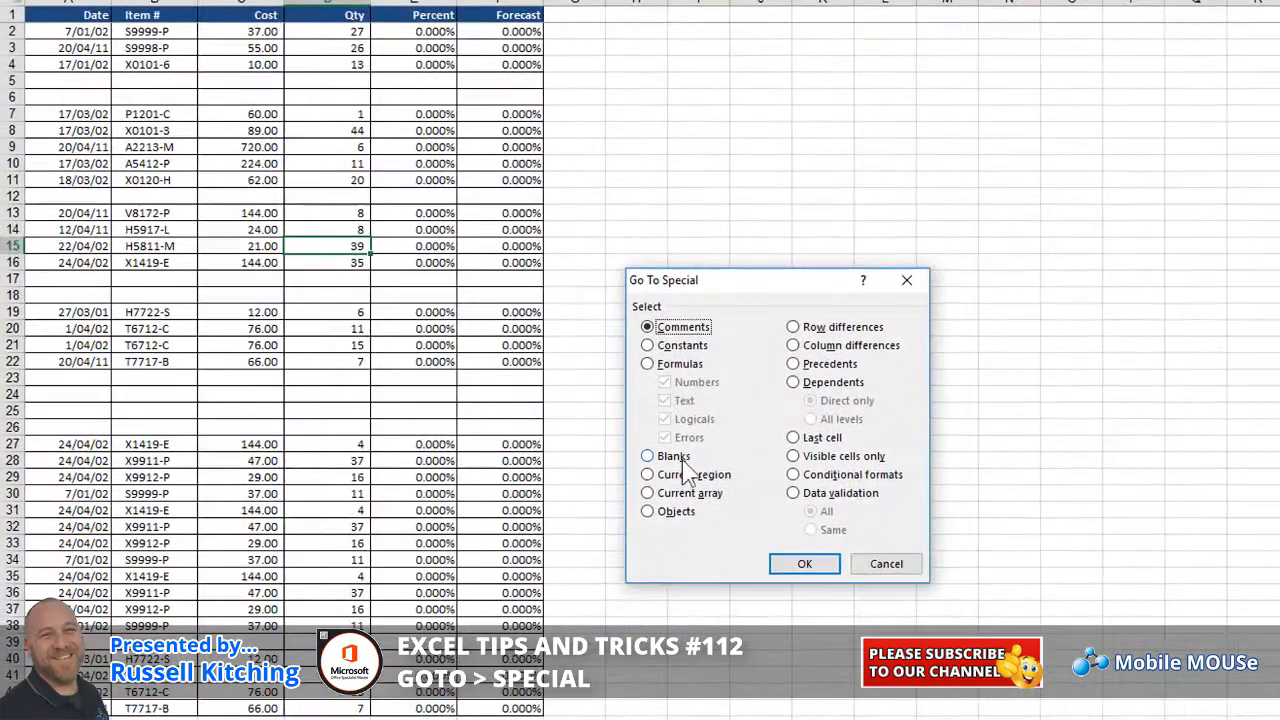
click(584, 477)
click(741, 584)
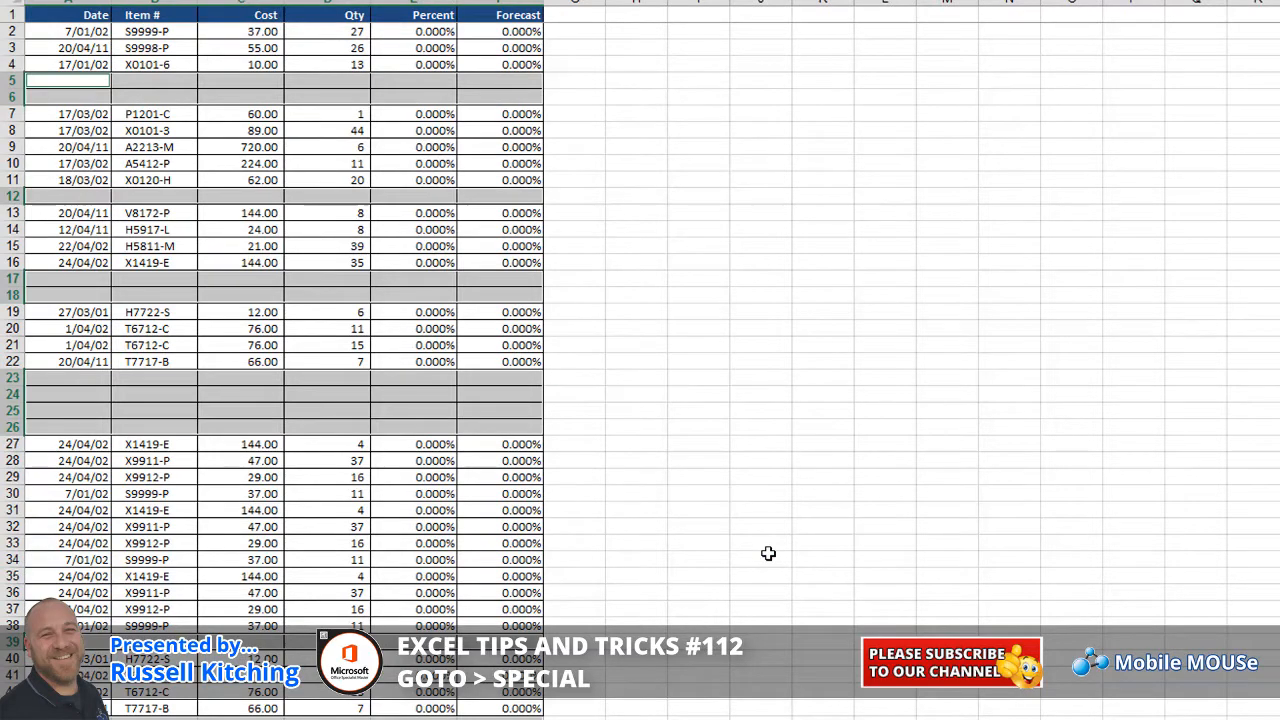
drag(77, 31, 77, 708)
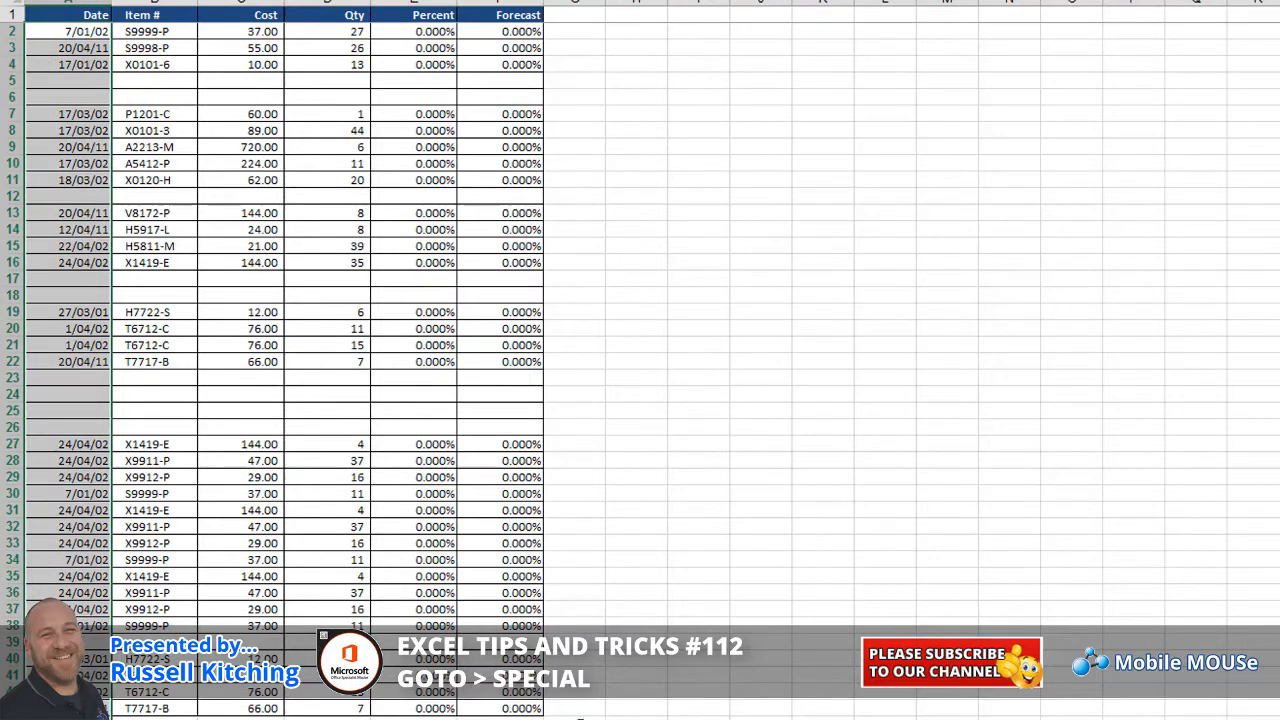
key(ctrl+g)
click(690, 528)
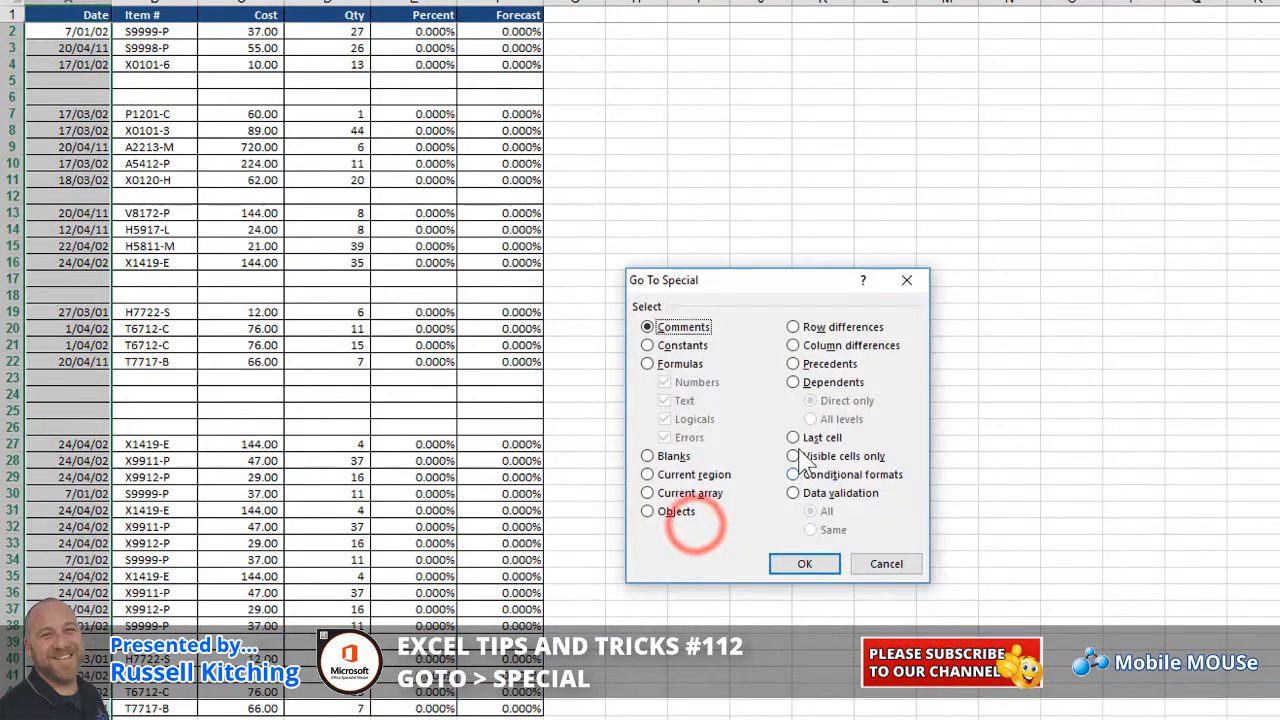
click(672, 455)
click(782, 564)
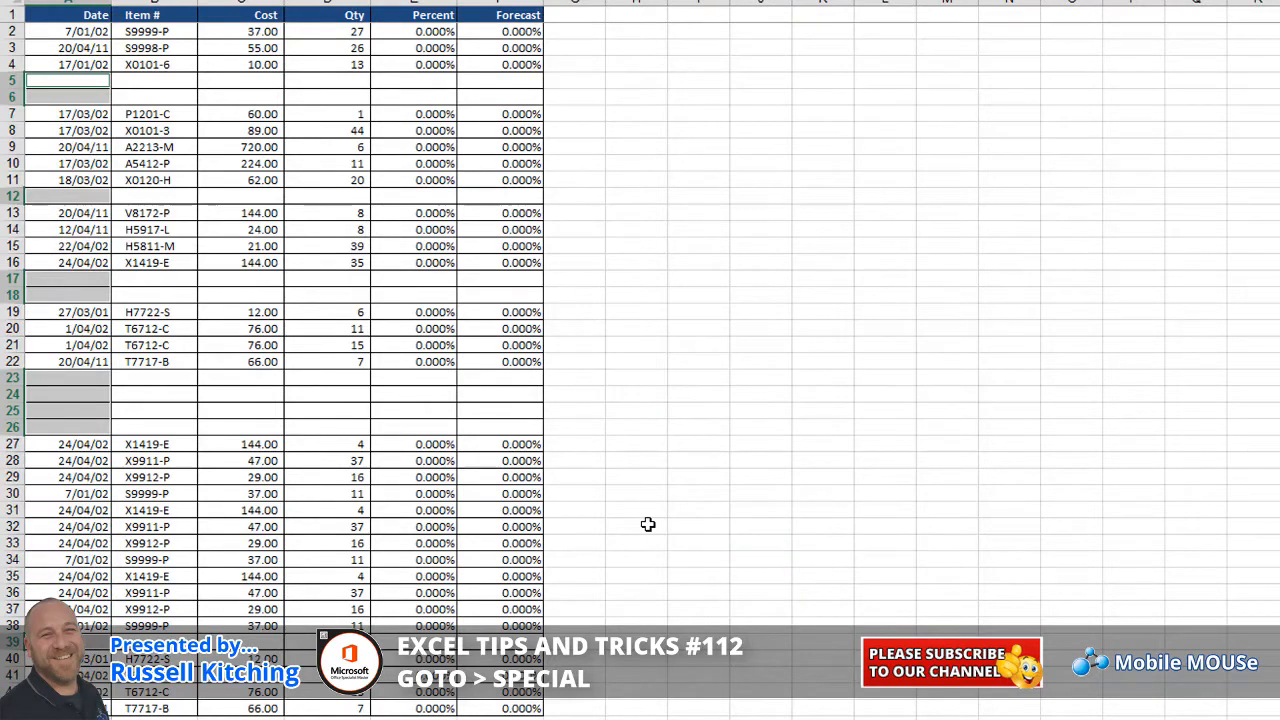
Delete the entire rows of the selected blanks so the list runs rows 2–34 without gaps
key(ctrl+minus)
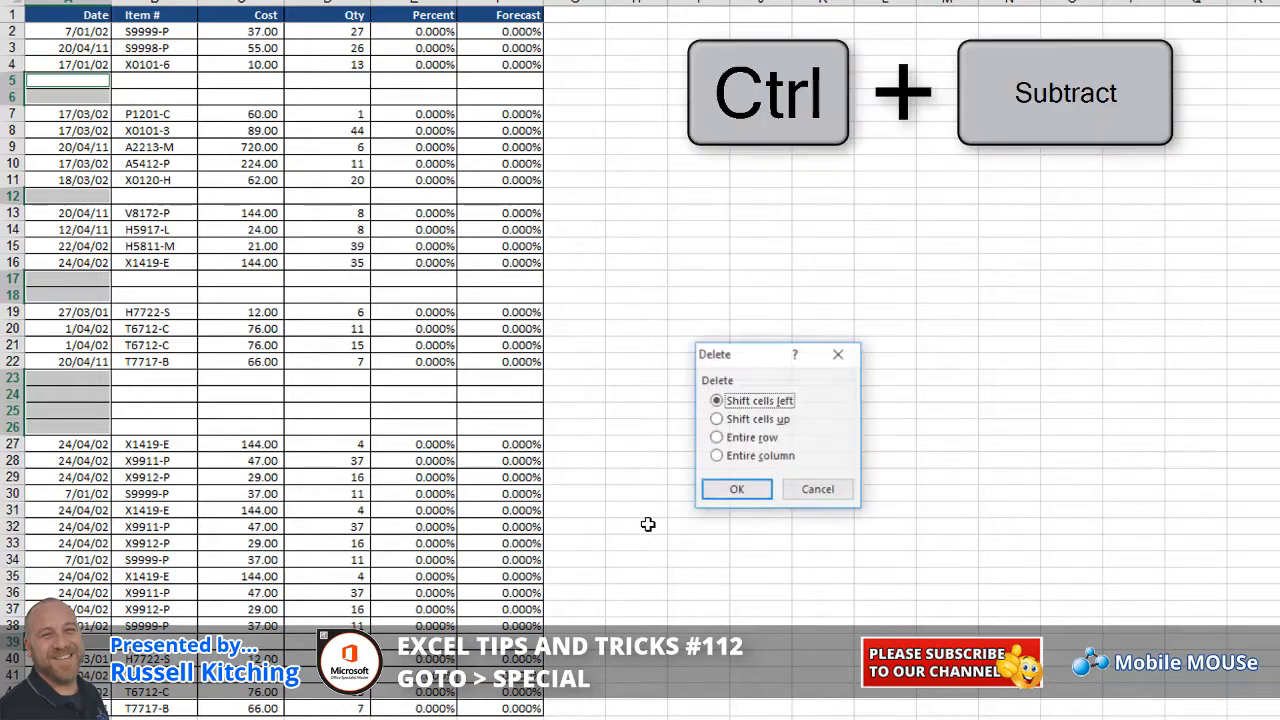
click(747, 439)
click(750, 490)
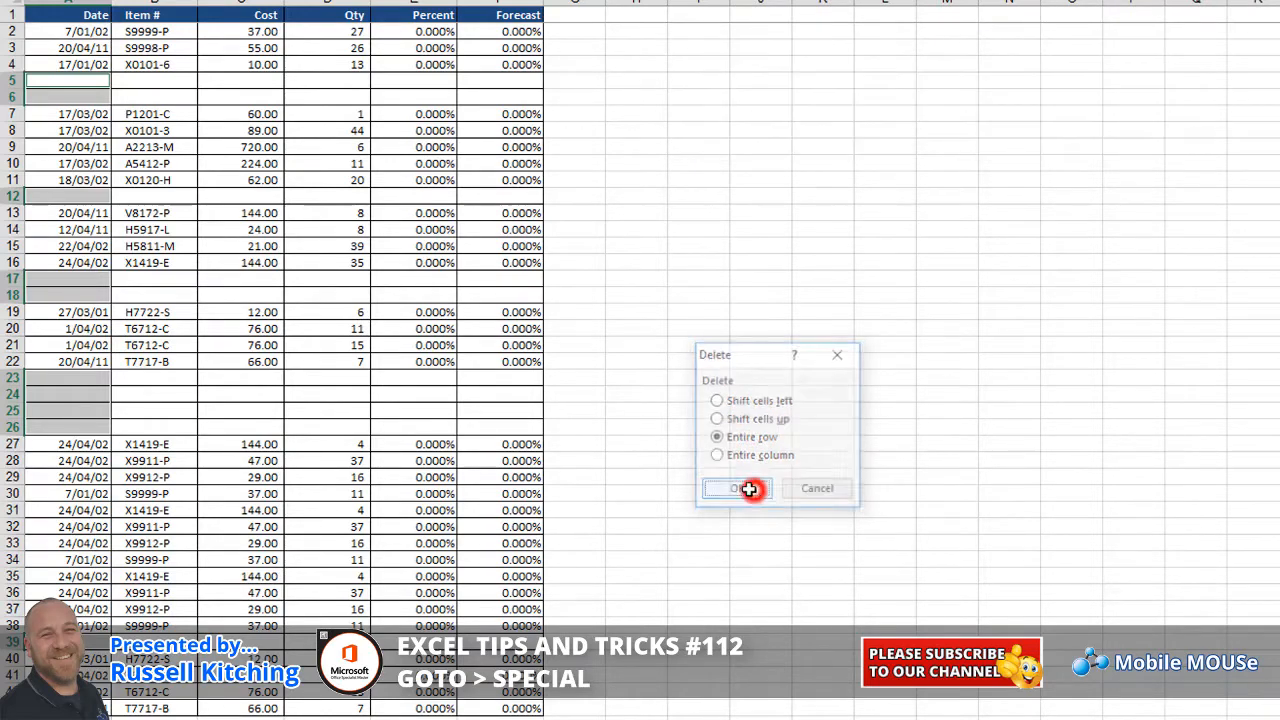
click(227, 258)
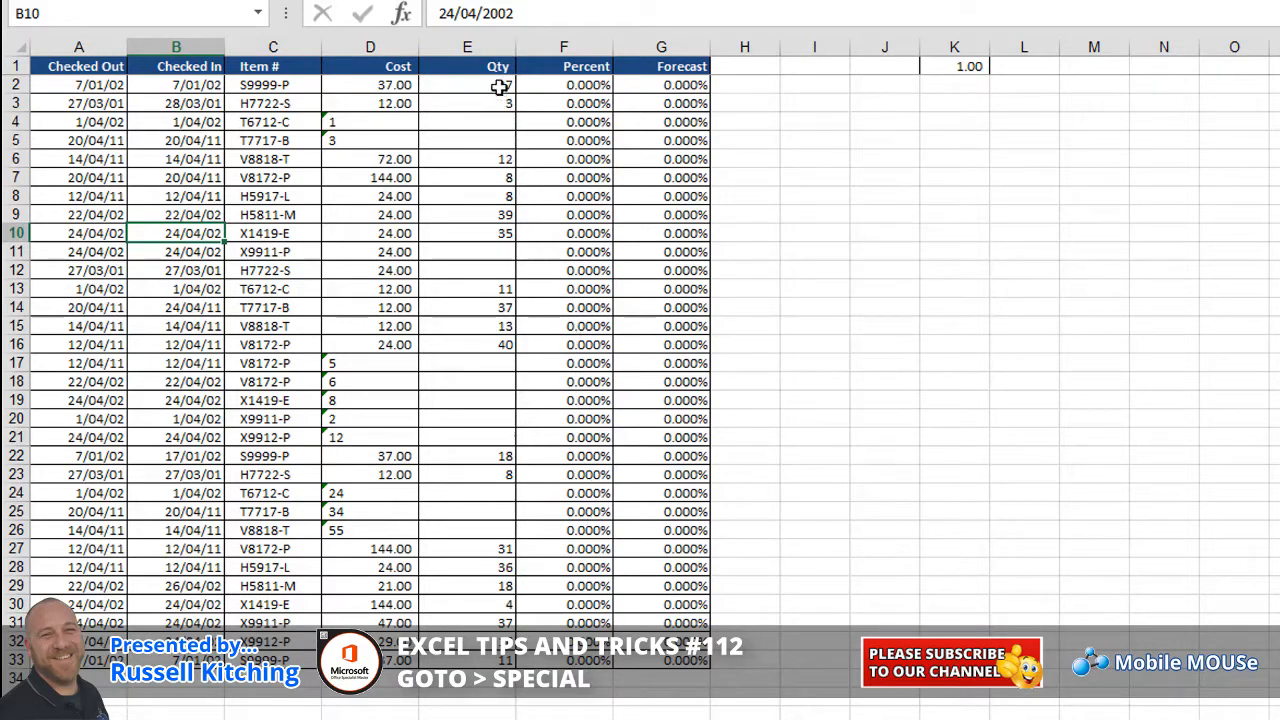
Select the blank cells in Qty range E2:E33 and fill them all with 0 using Ctrl+Enter
drag(500, 85, 478, 662)
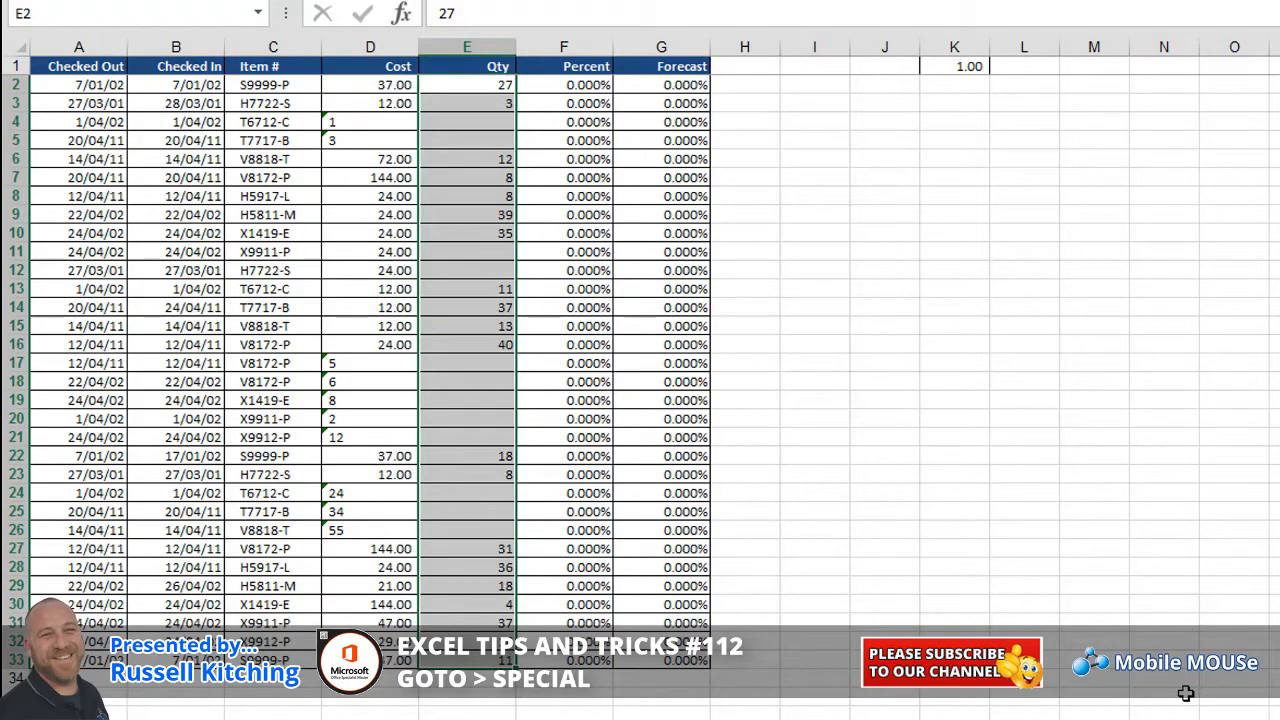
key(F5)
click(760, 648)
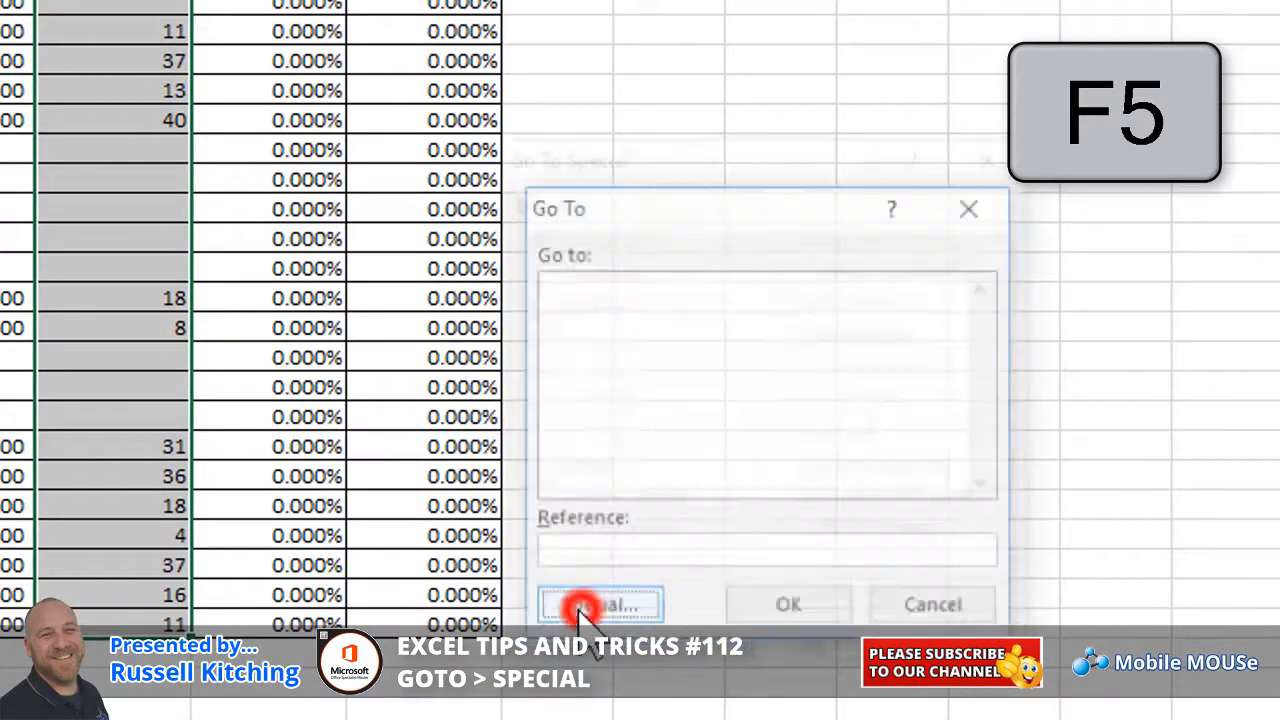
click(533, 467)
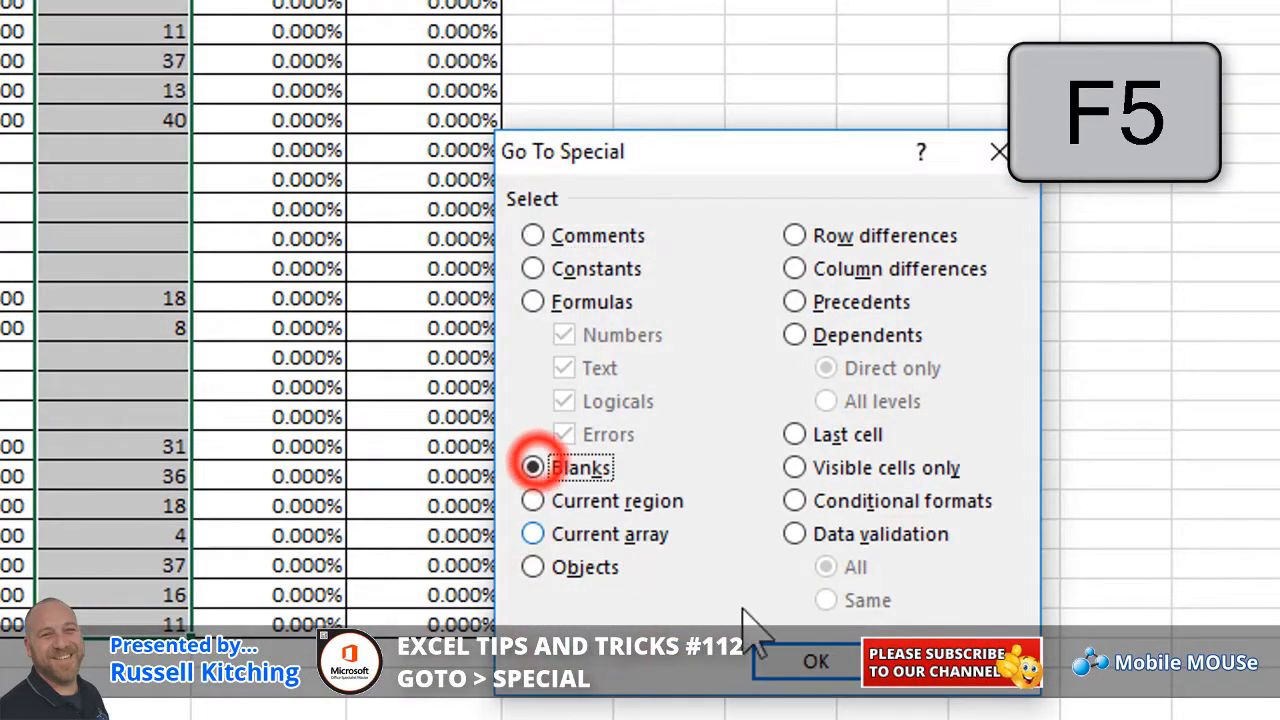
click(814, 664)
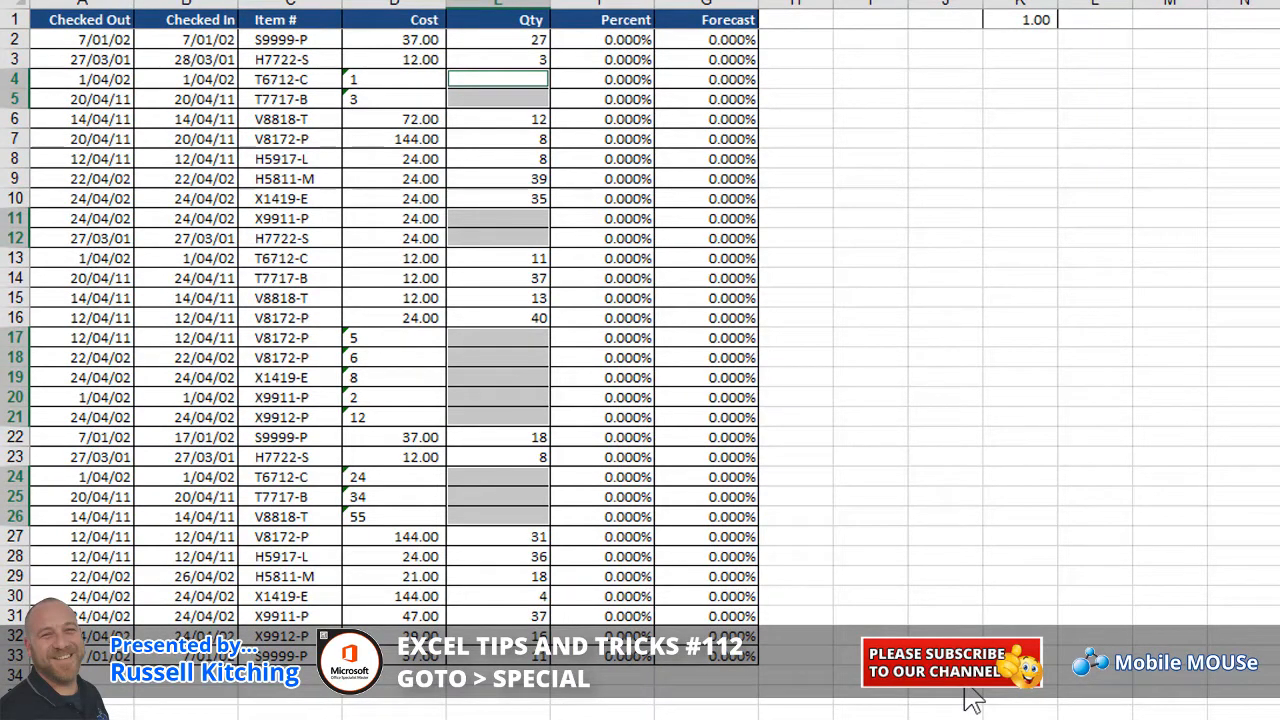
text(0)
key(ctrl+Return)
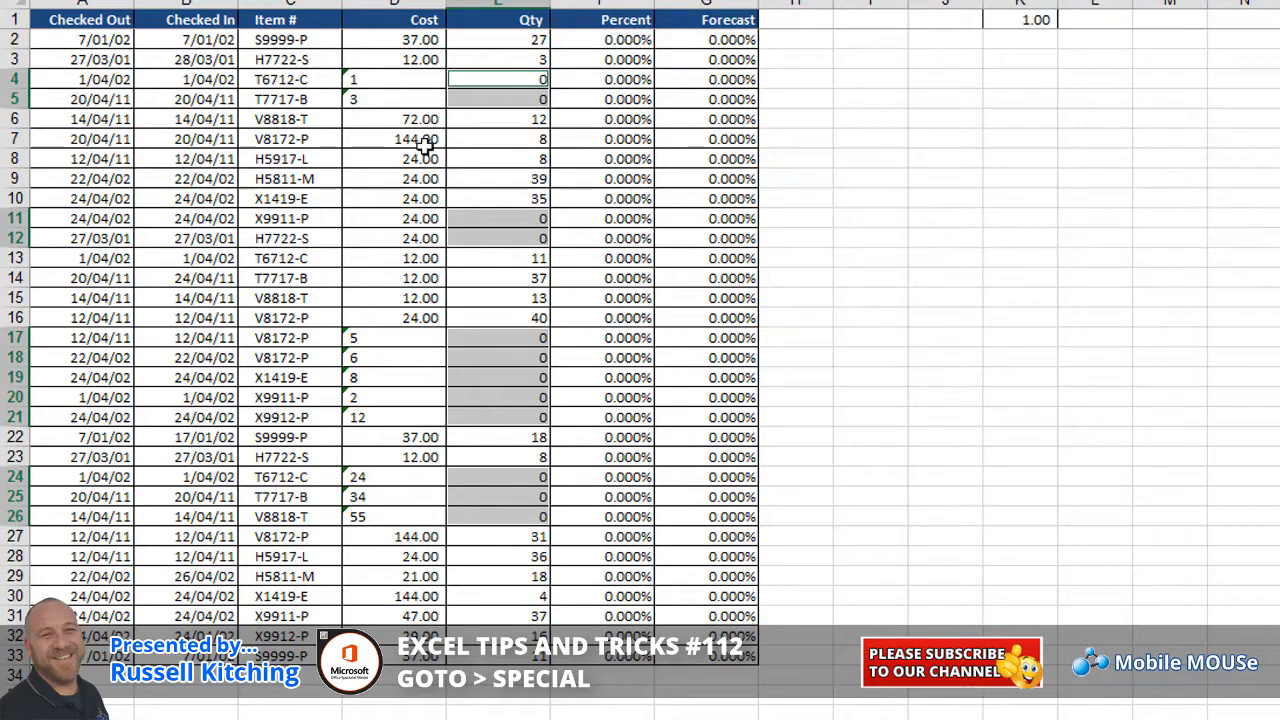
click(412, 180)
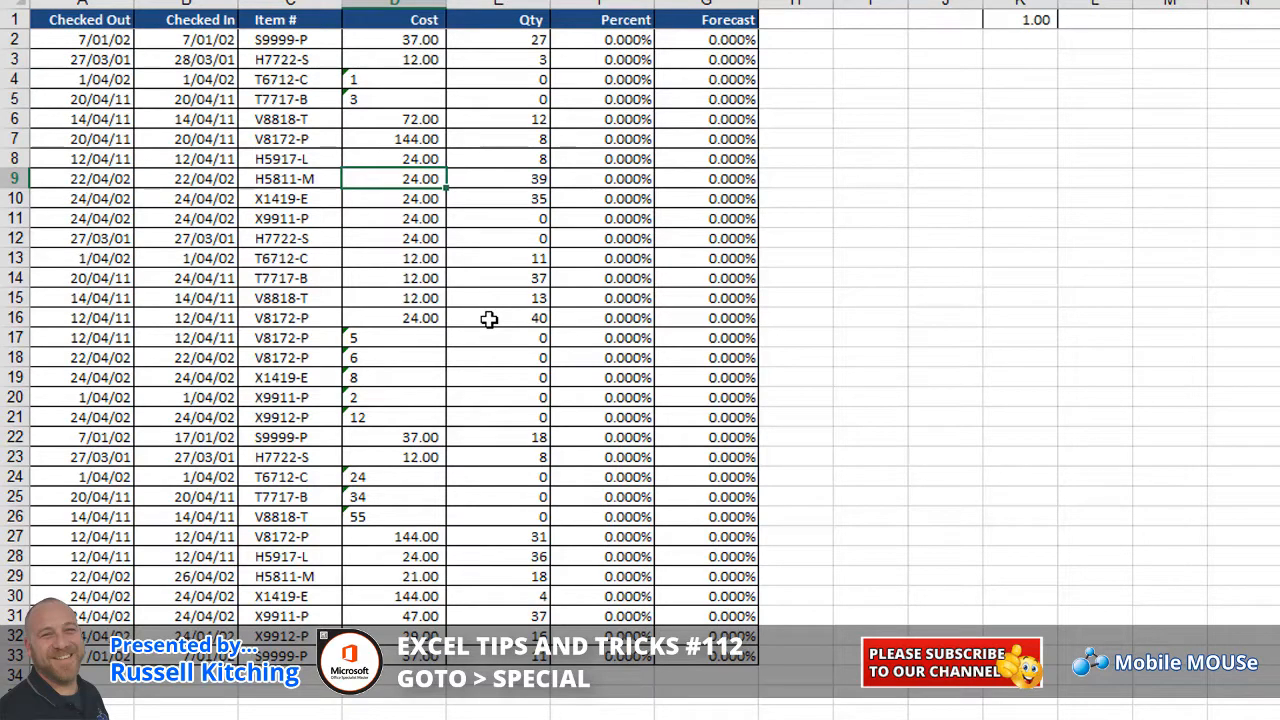
Check the number-stored-as-text Cost warnings and copy the 1.00 value from K1
click(440, 338)
click(432, 362)
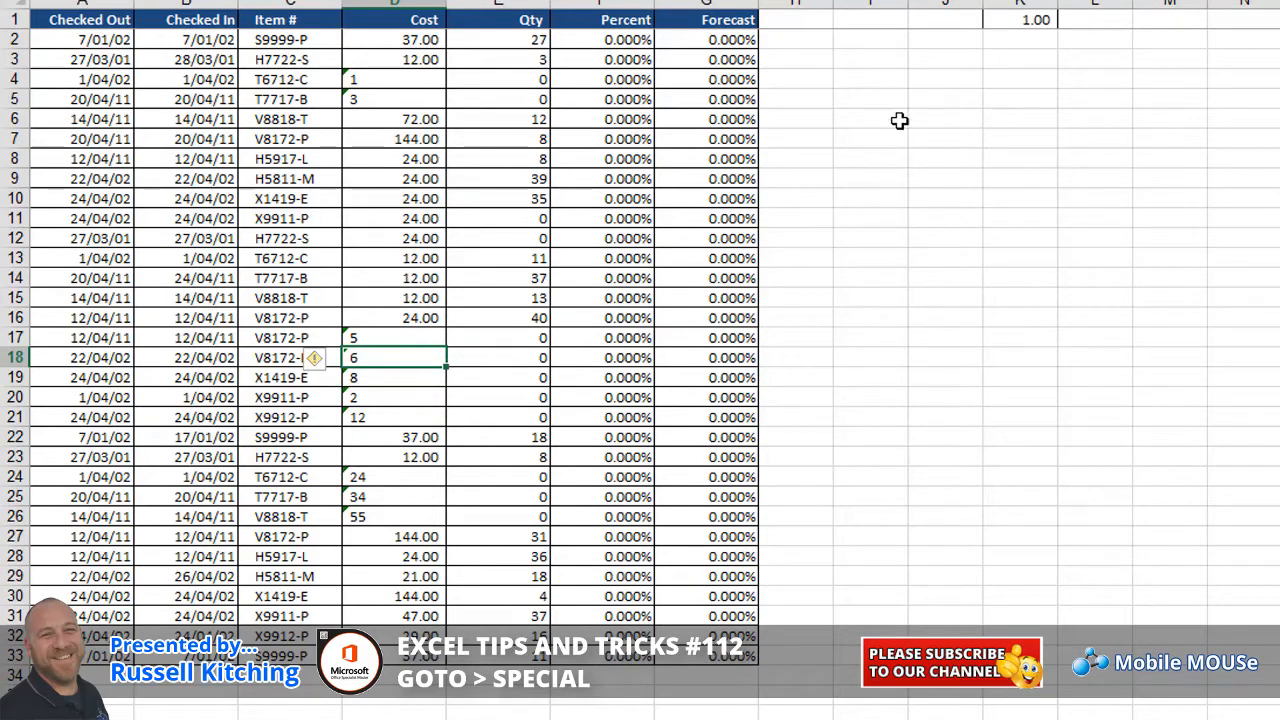
click(1037, 20)
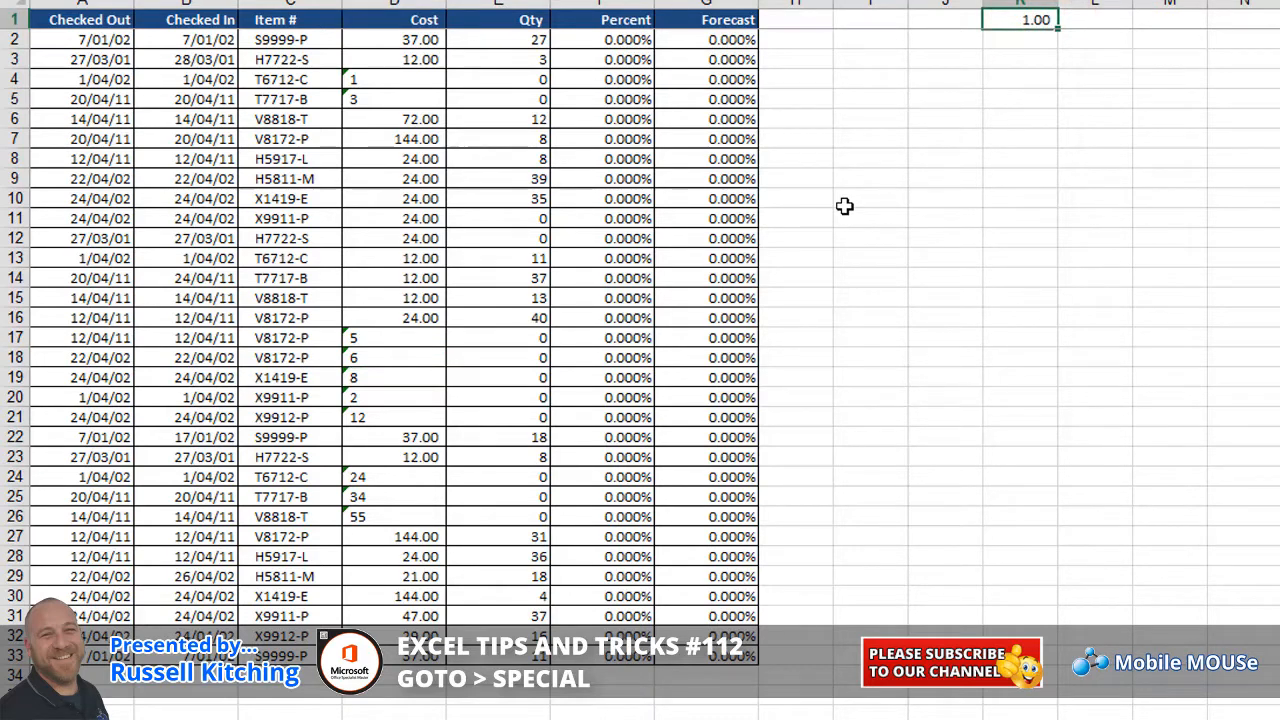
key(ctrl+c)
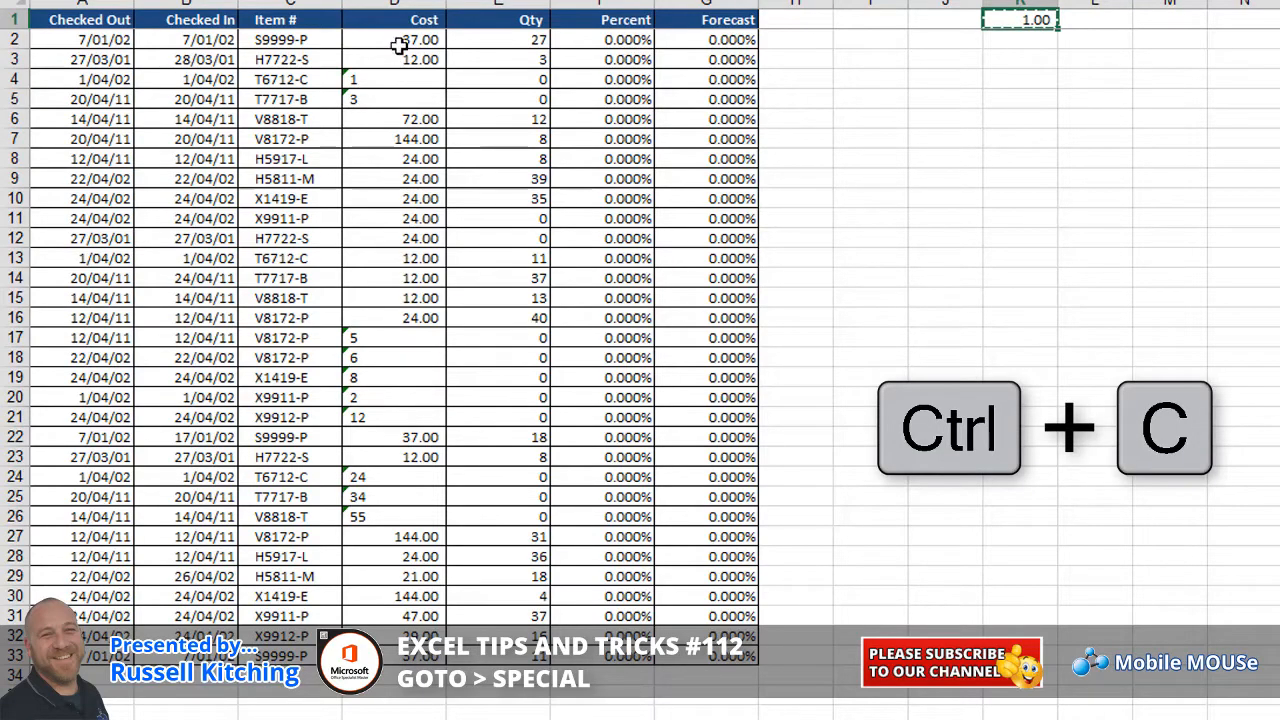
Select only the text-valued constants in Cost cells D2:D33 via Go To Special
drag(397, 40, 413, 665)
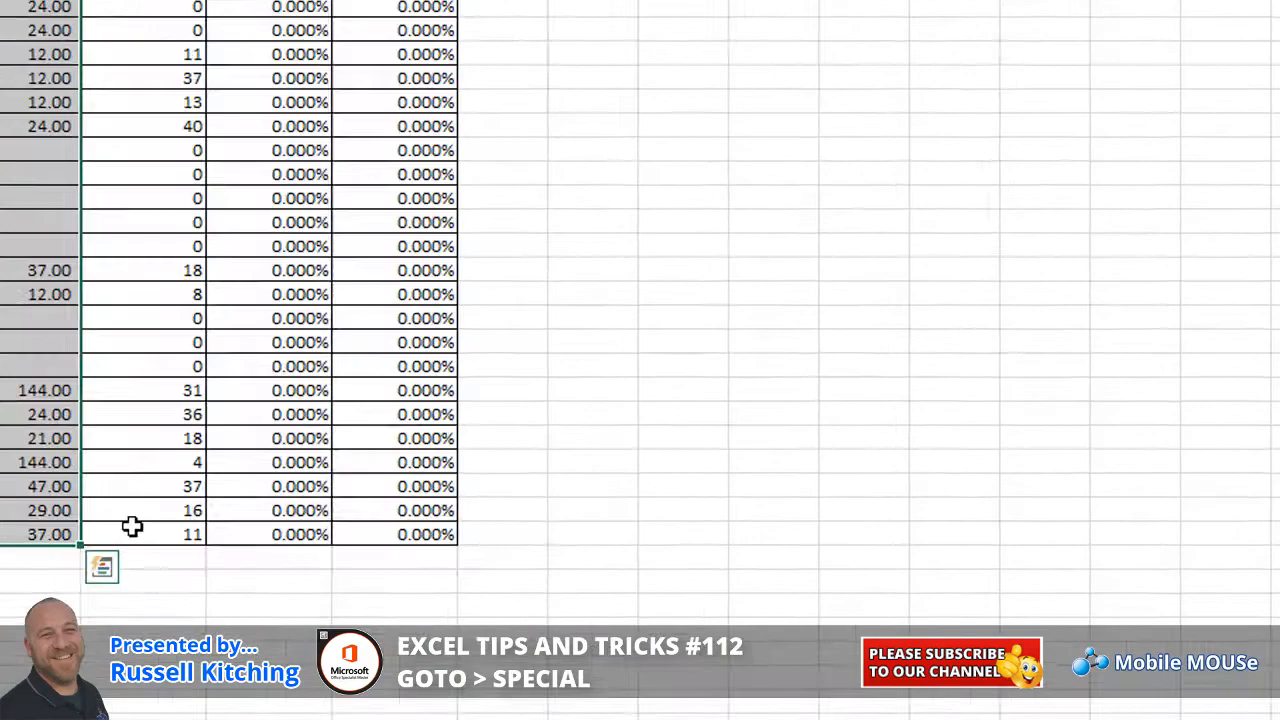
key(ctrl+g)
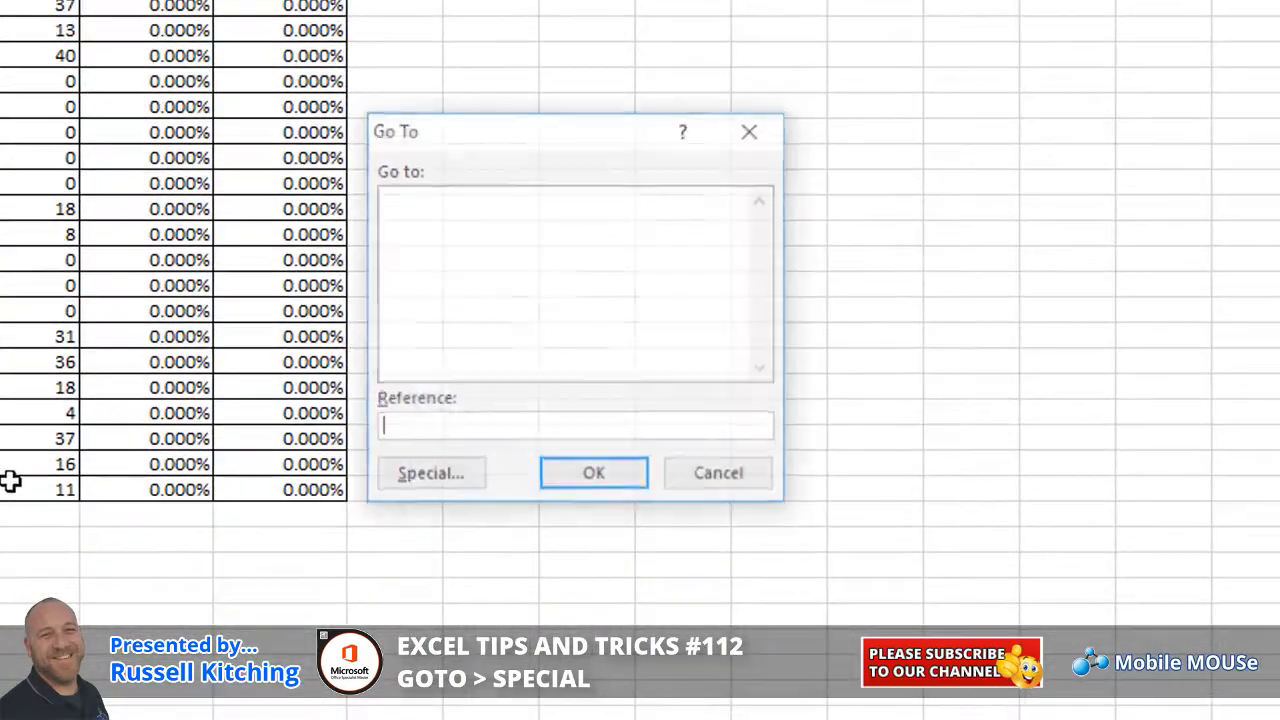
click(428, 476)
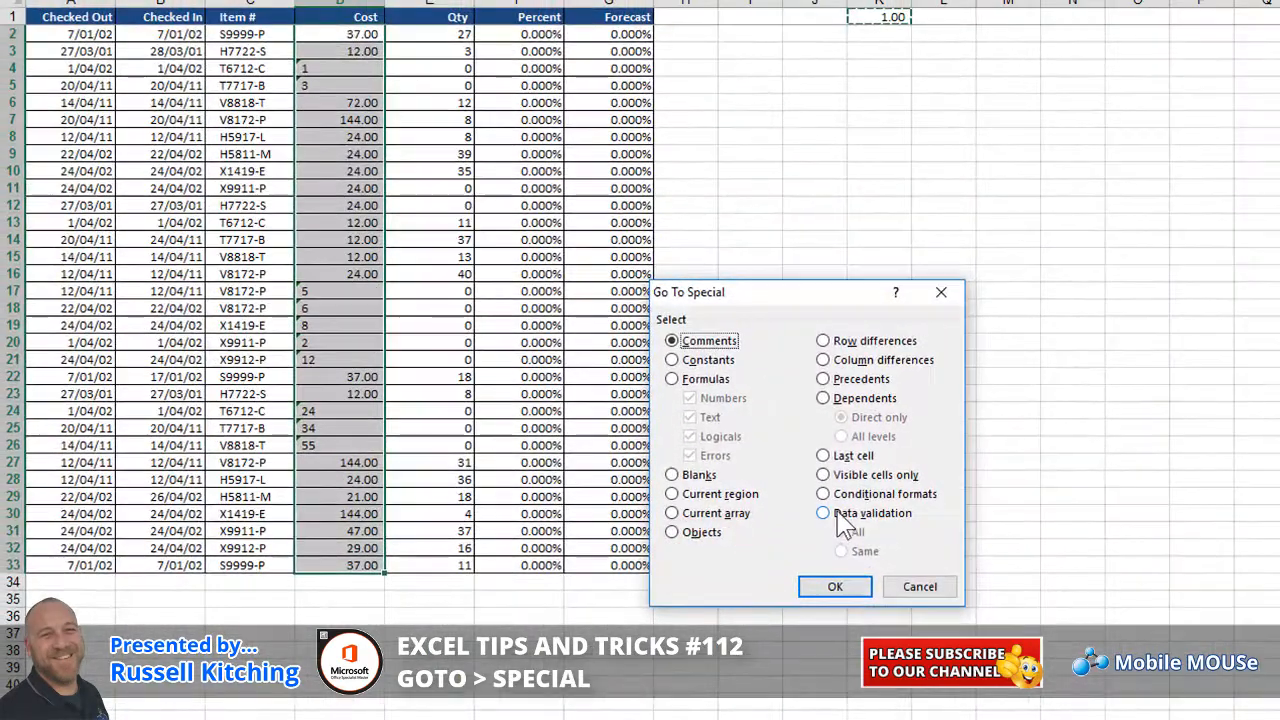
click(707, 360)
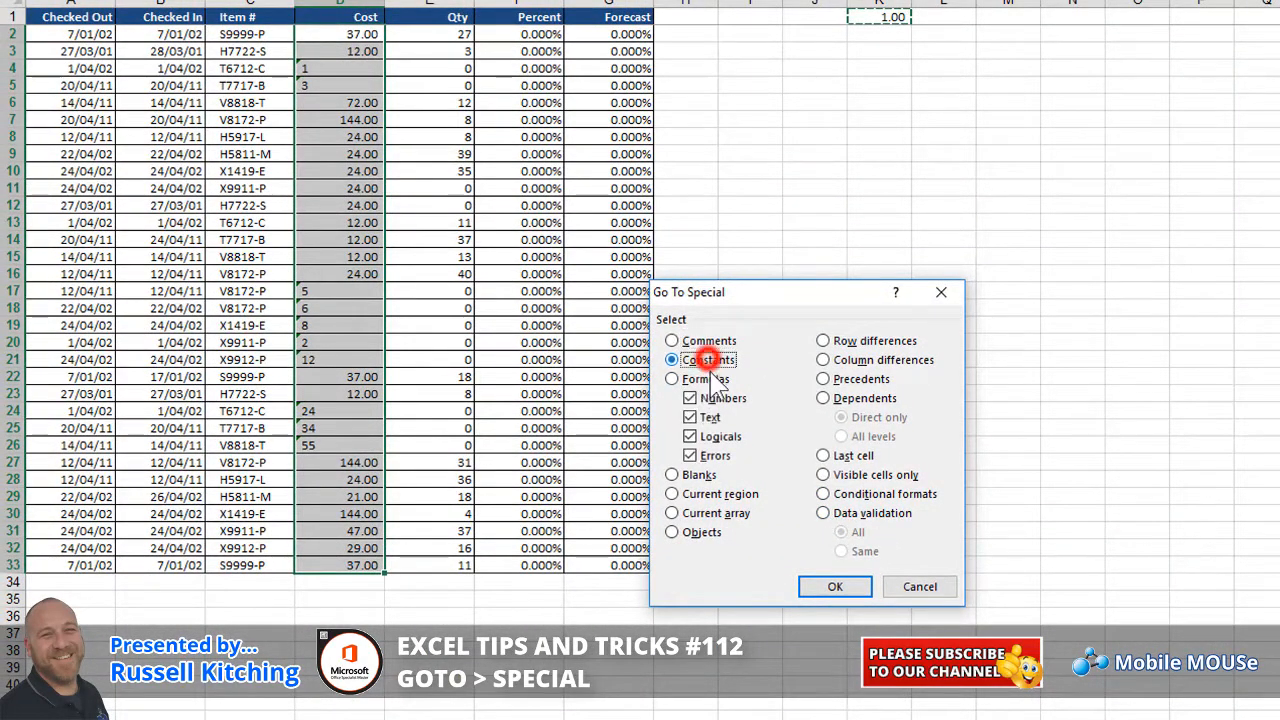
click(690, 398)
click(690, 436)
click(690, 455)
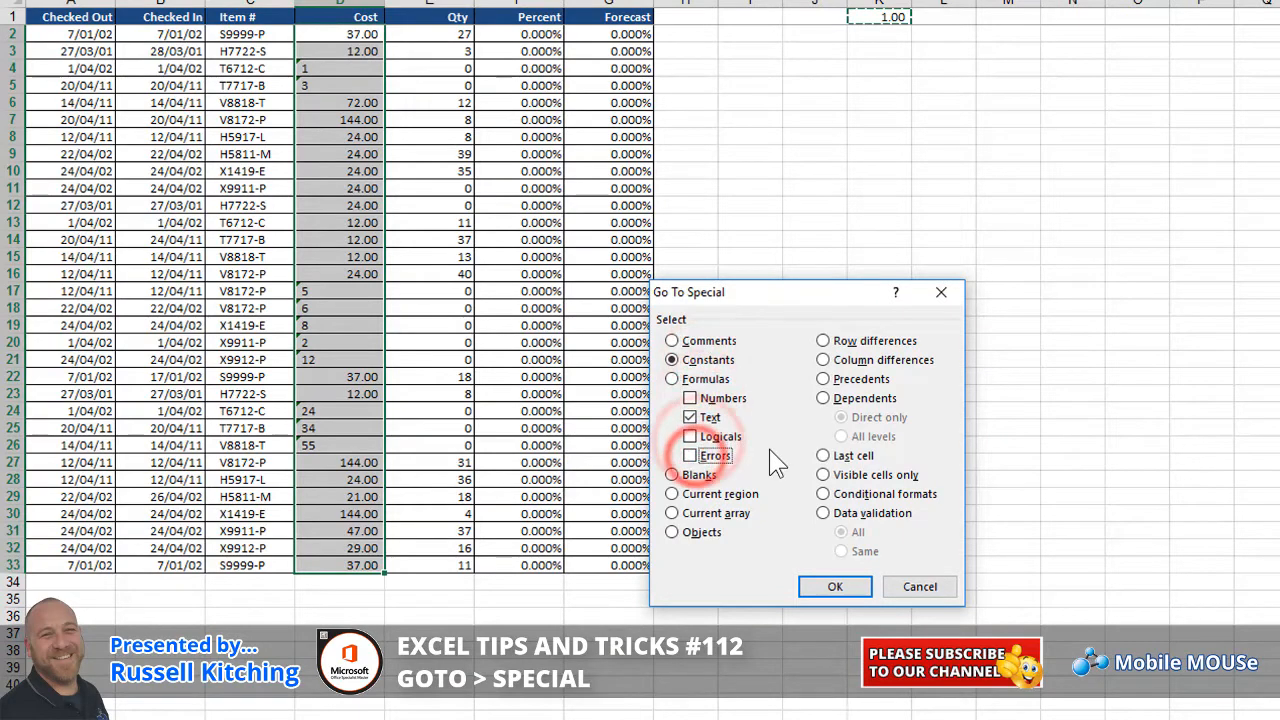
click(835, 588)
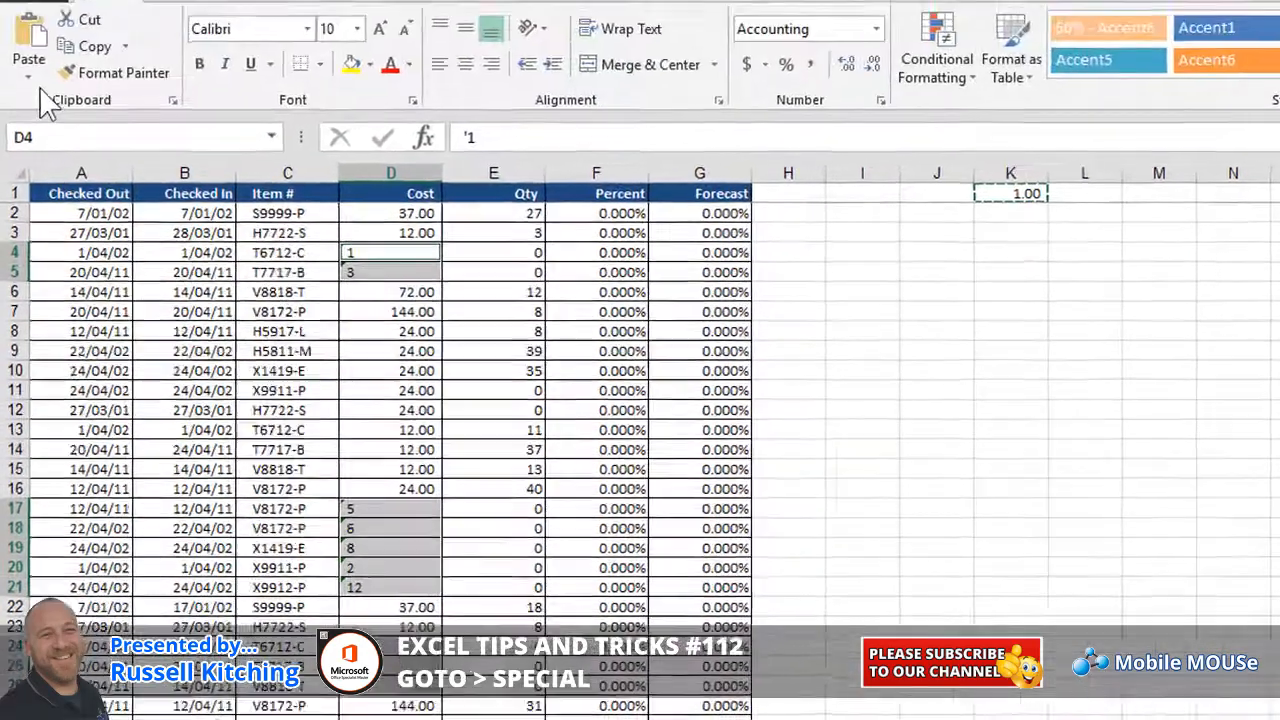
Paste Special with Multiply to convert the text costs into real numbers
click(29, 68)
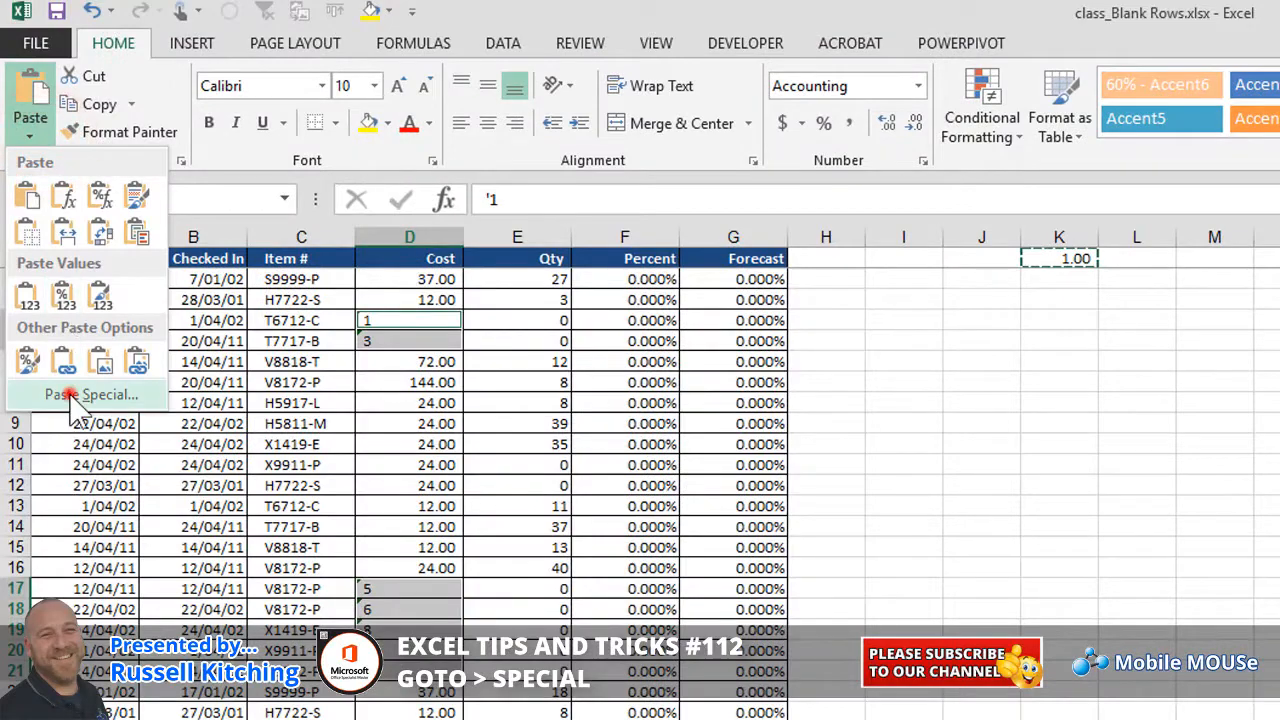
click(68, 327)
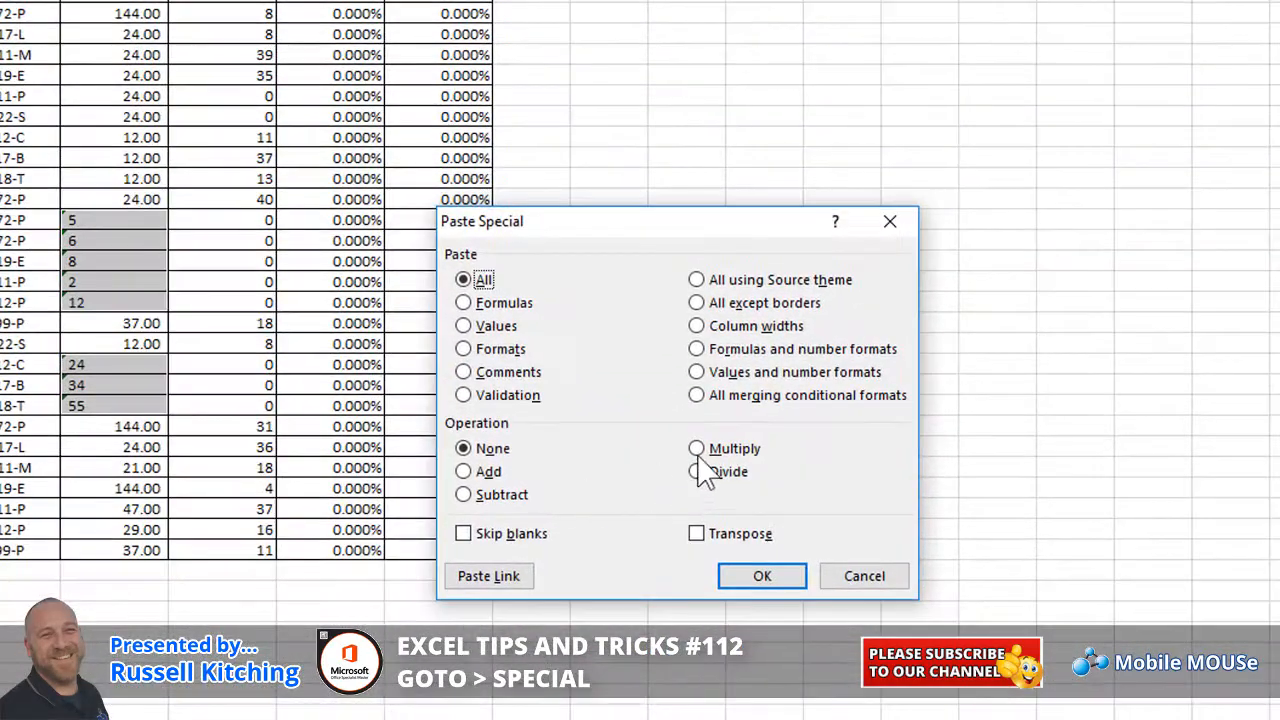
click(699, 449)
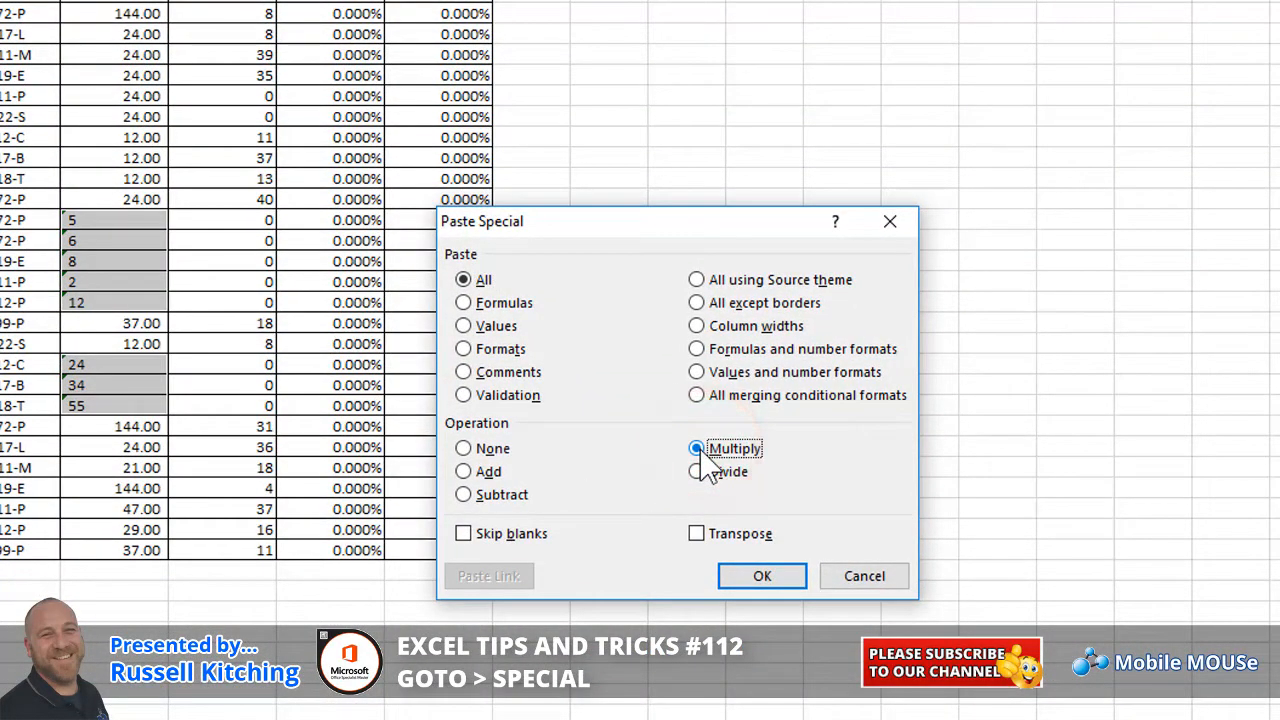
click(770, 578)
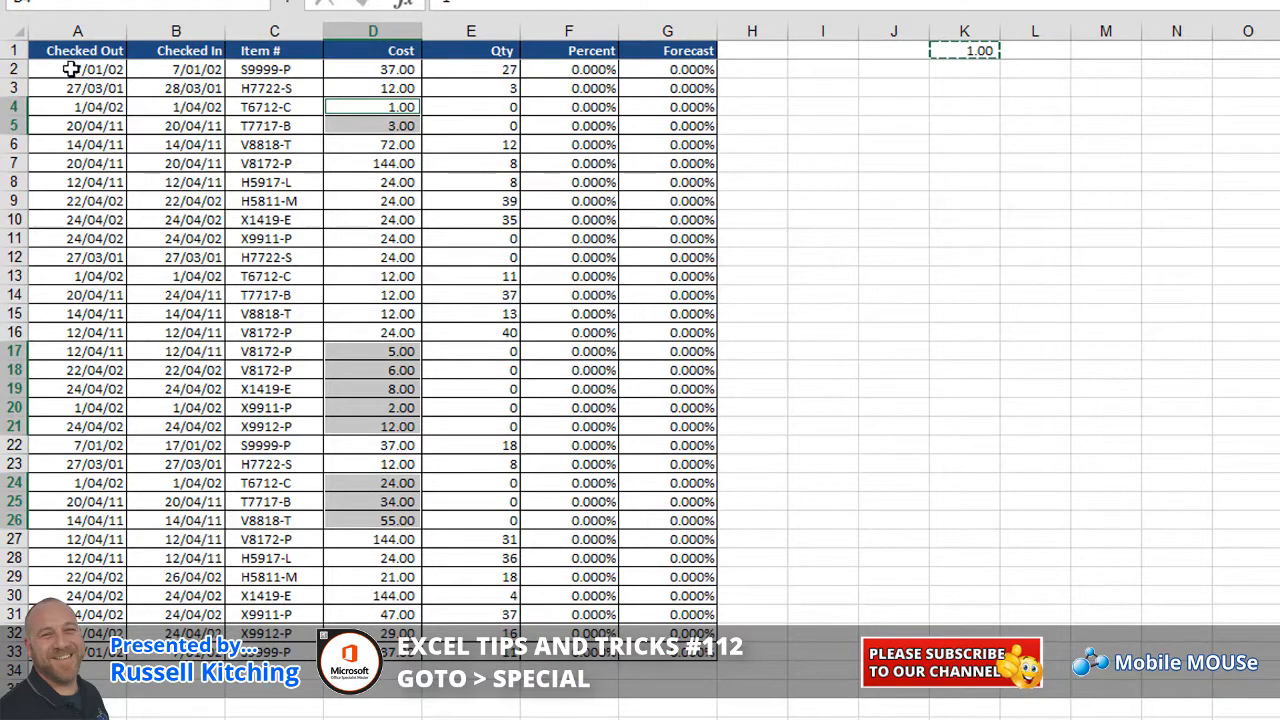
Select Checked In dates differing from Checked Out in columns A:B using Row differences
drag(71, 69, 203, 656)
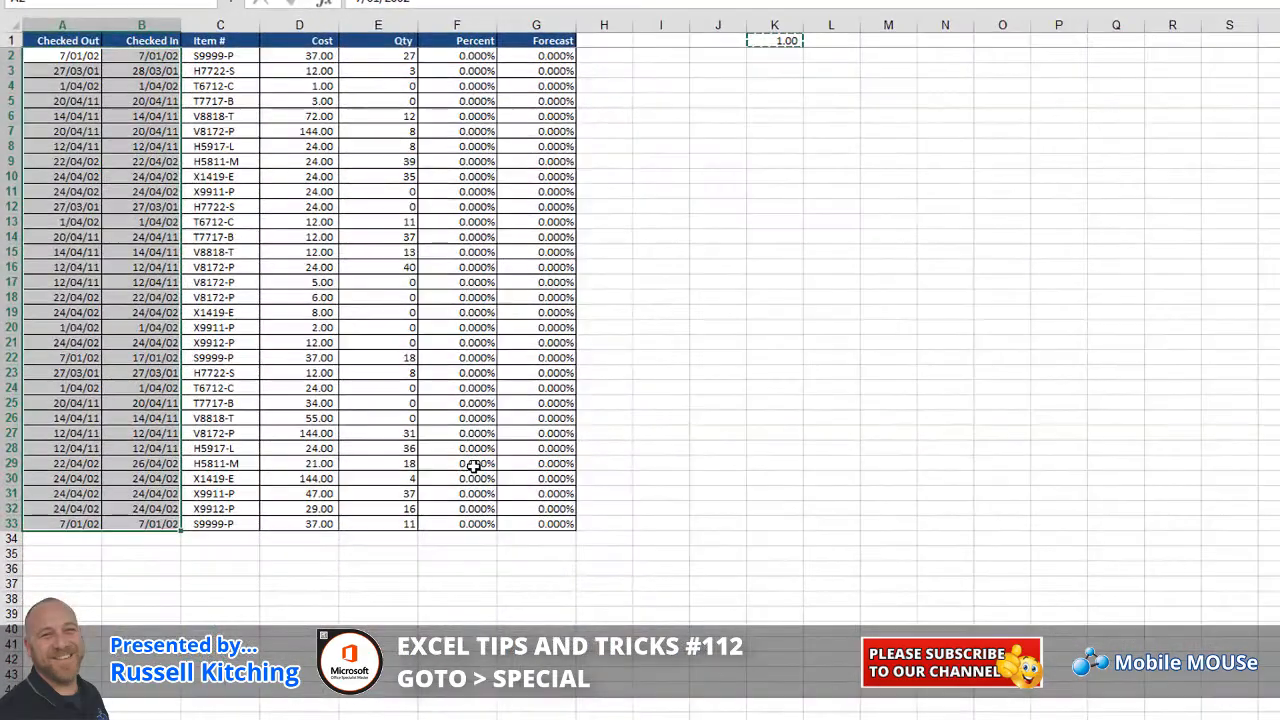
key(ctrl+g)
click(624, 516)
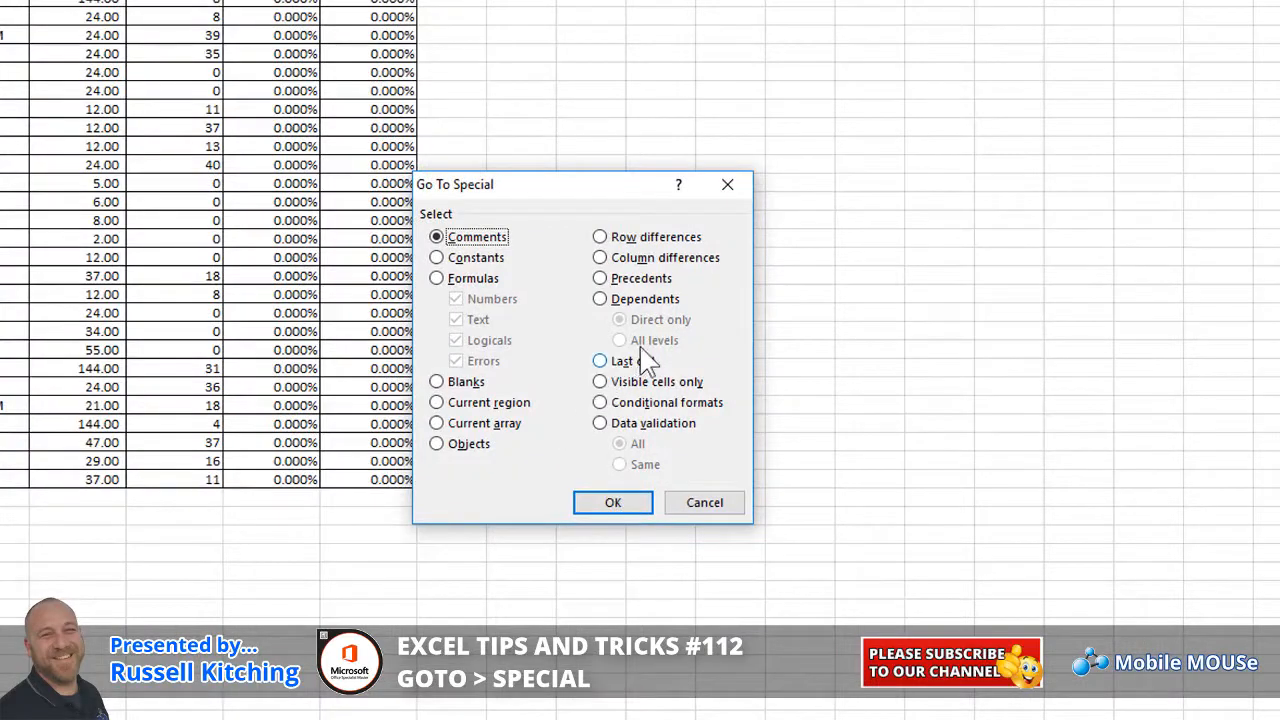
click(662, 257)
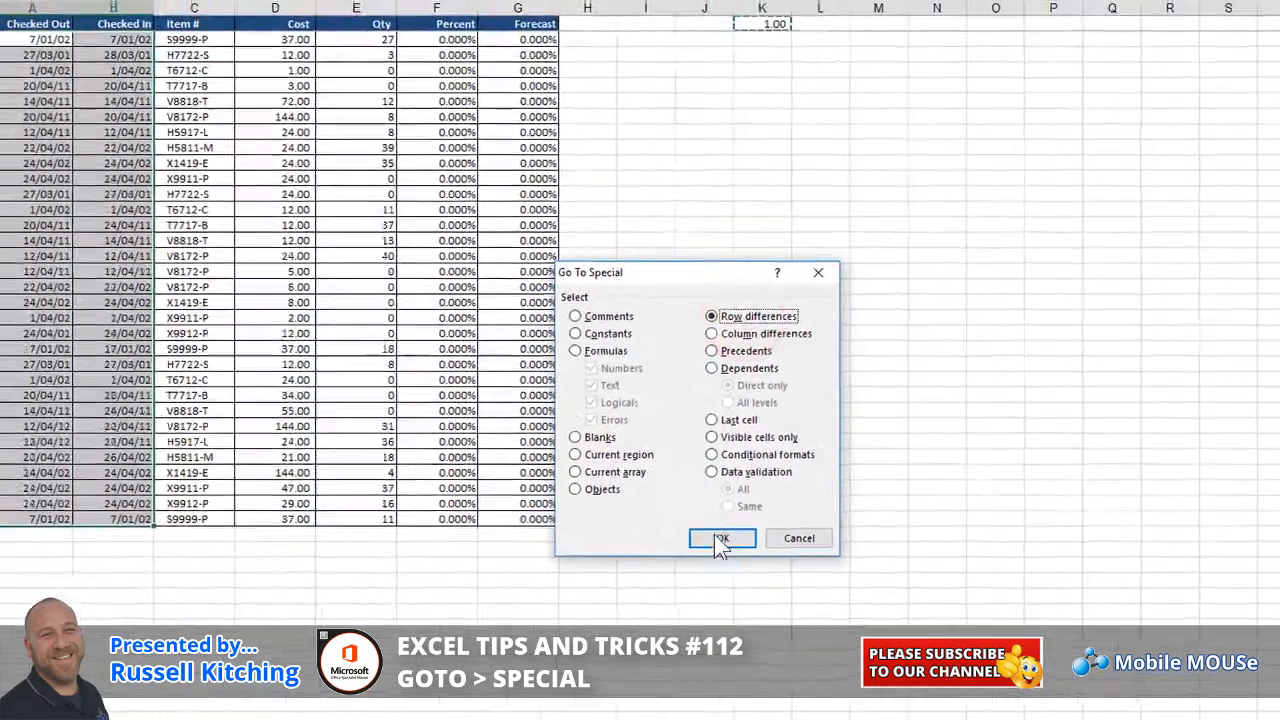
click(612, 502)
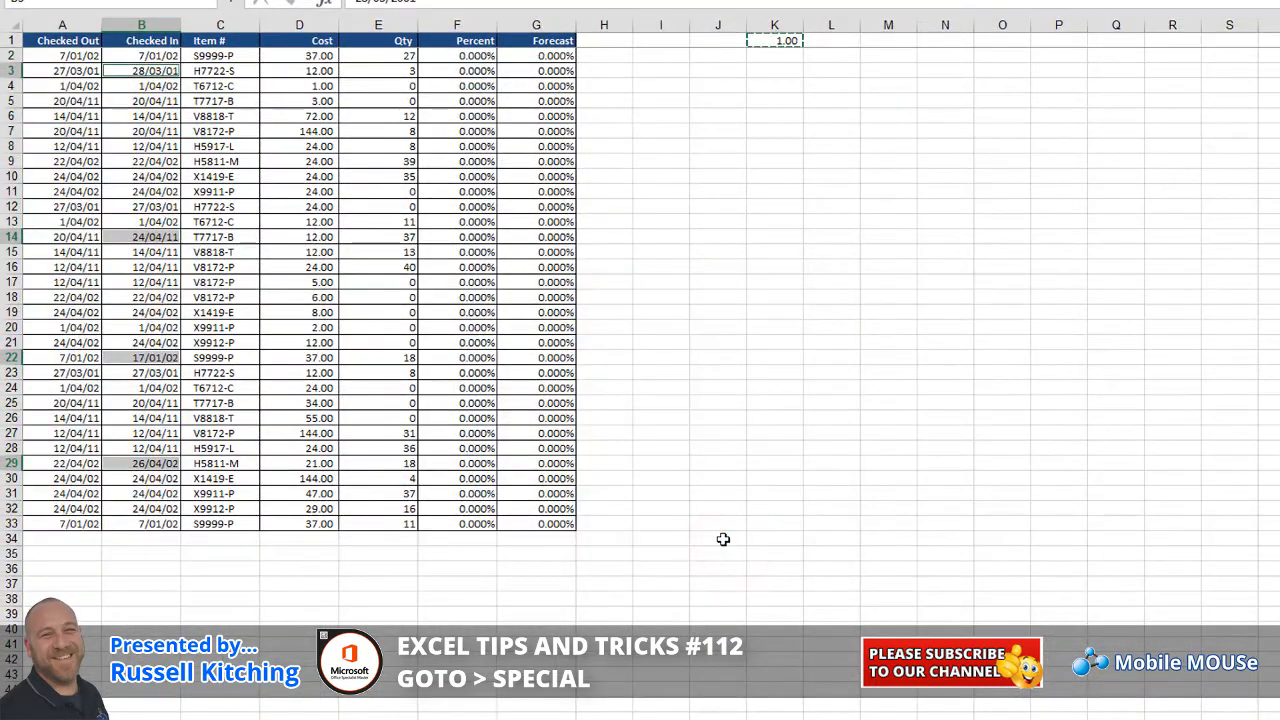